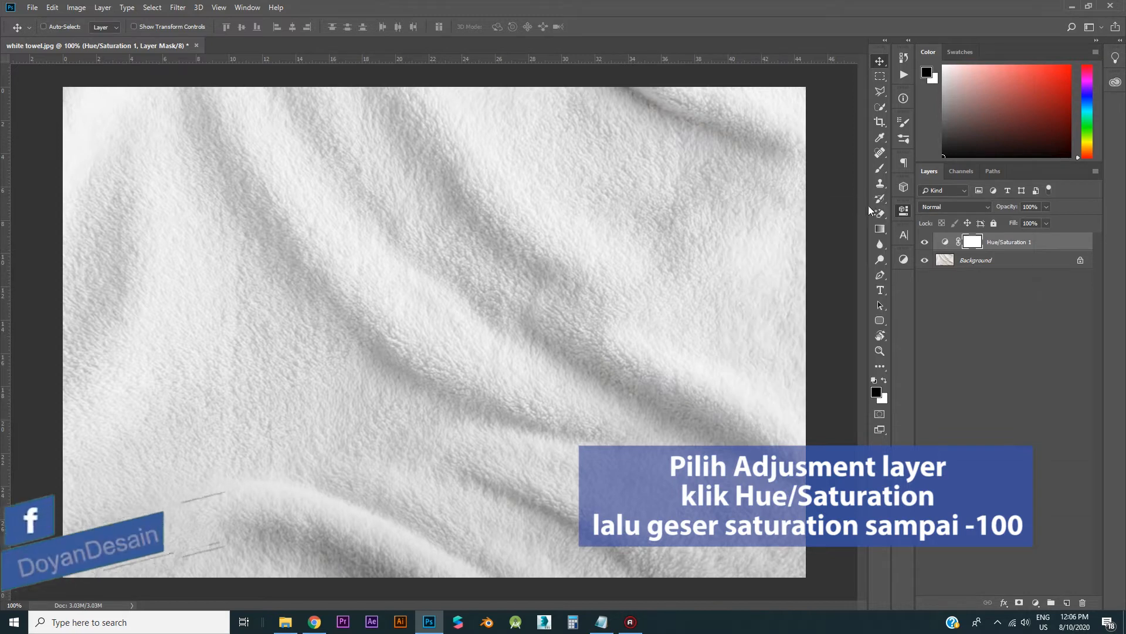
Step: Apply a Gaussian Blur with a 1.0 pixel radius to the Background layer
{"action": "left_click", "coordinate": [977, 263]}
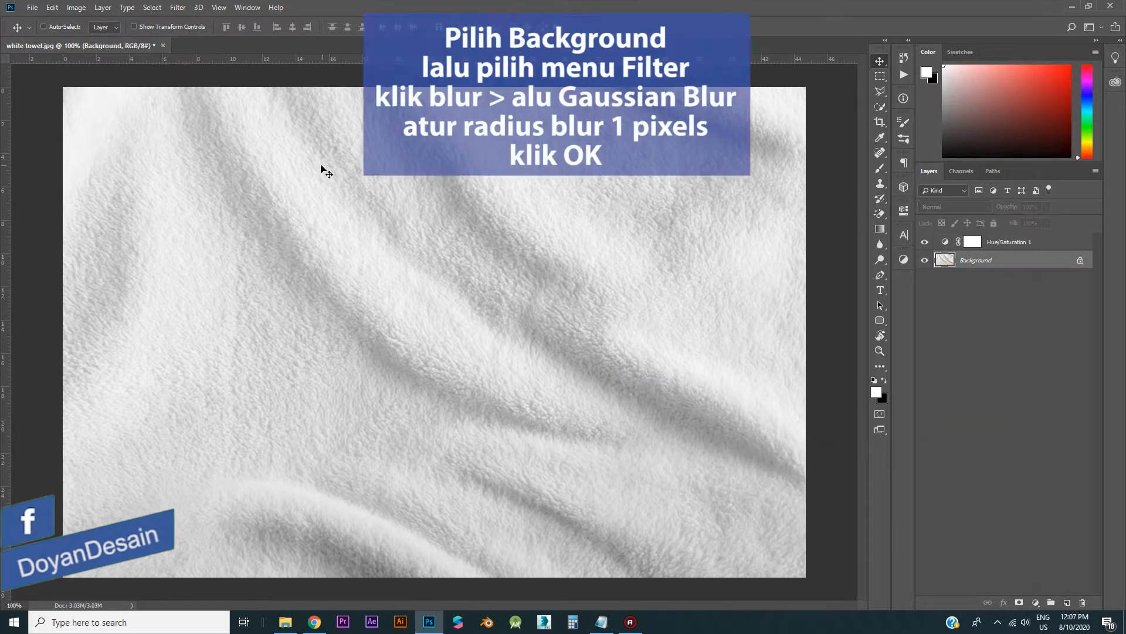
{"action": "left_click", "coordinate": [179, 7]}
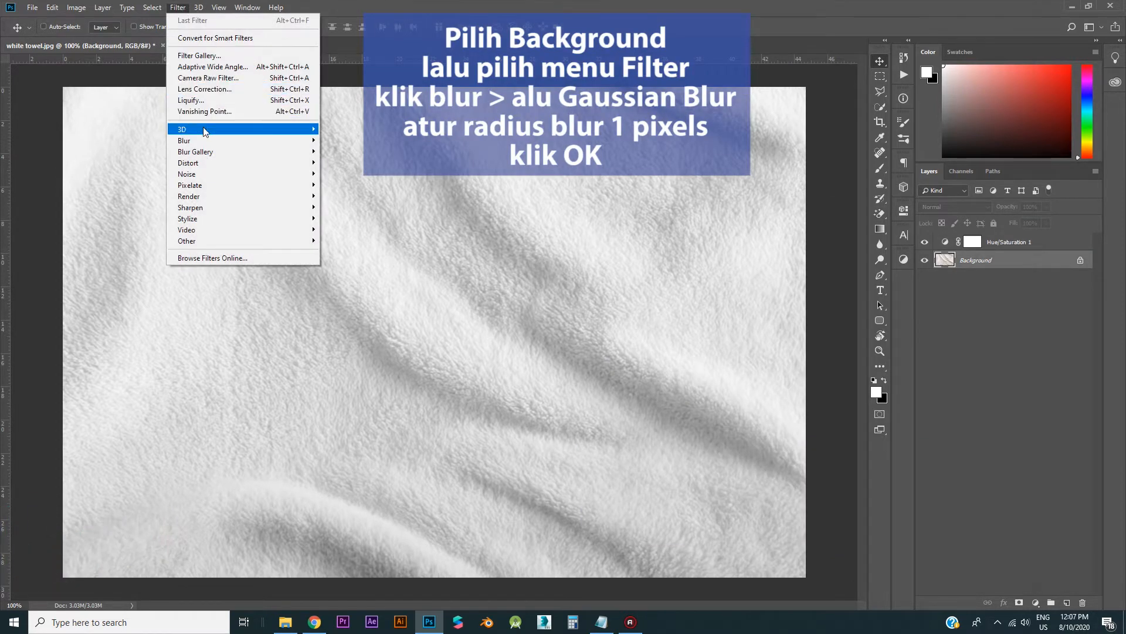
{"action": "mouse_move", "coordinate": [205, 141]}
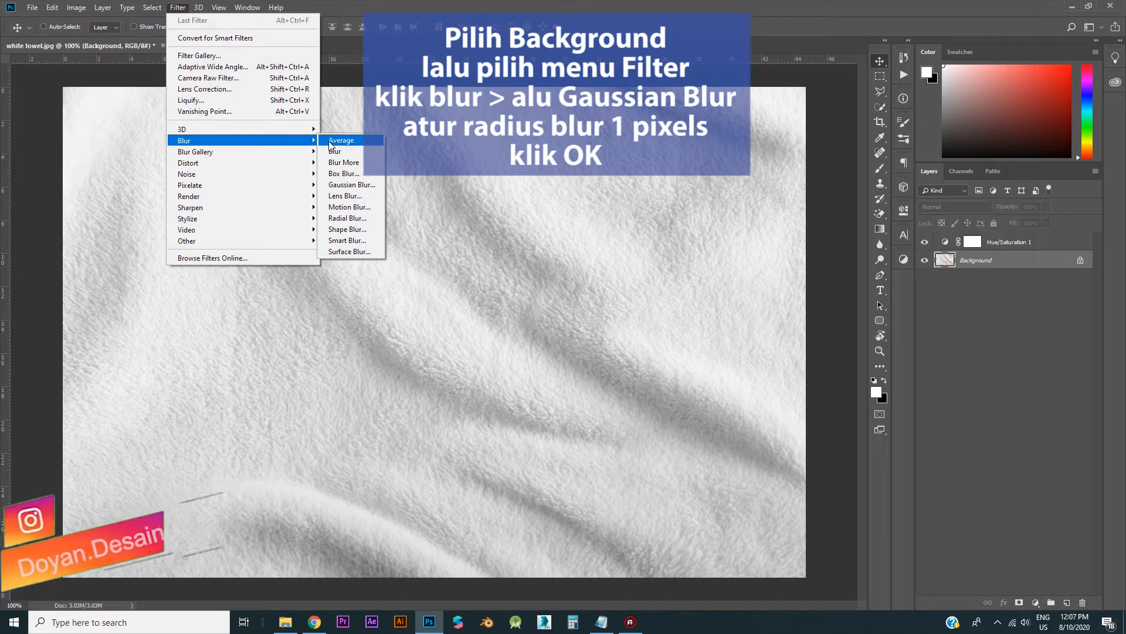
{"action": "left_click", "coordinate": [351, 185]}
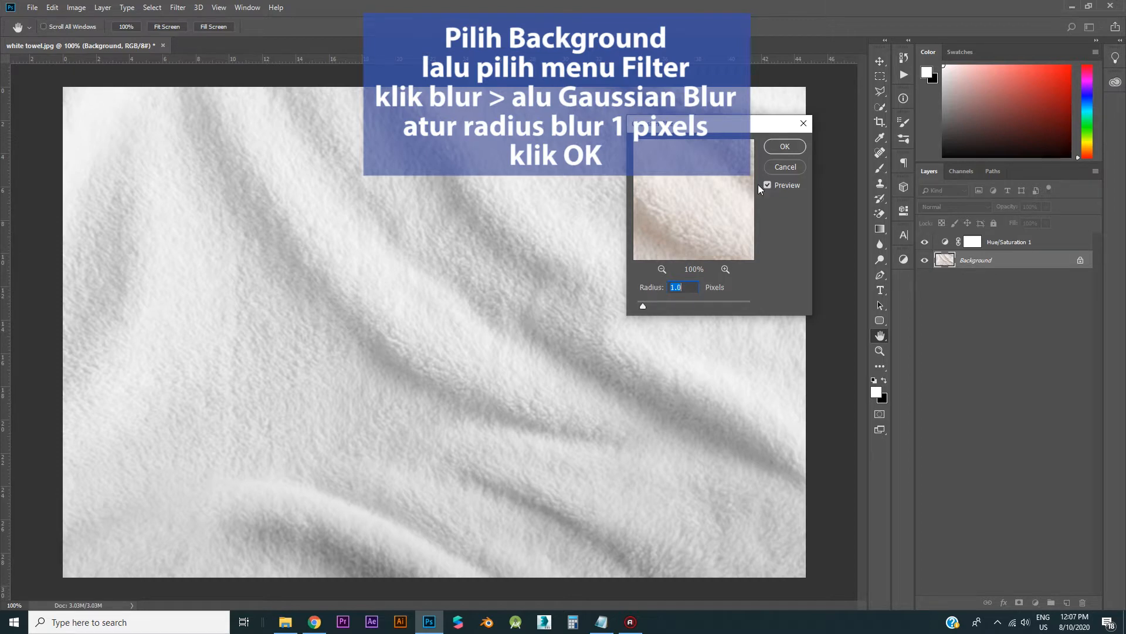
{"action": "left_click", "coordinate": [781, 147]}
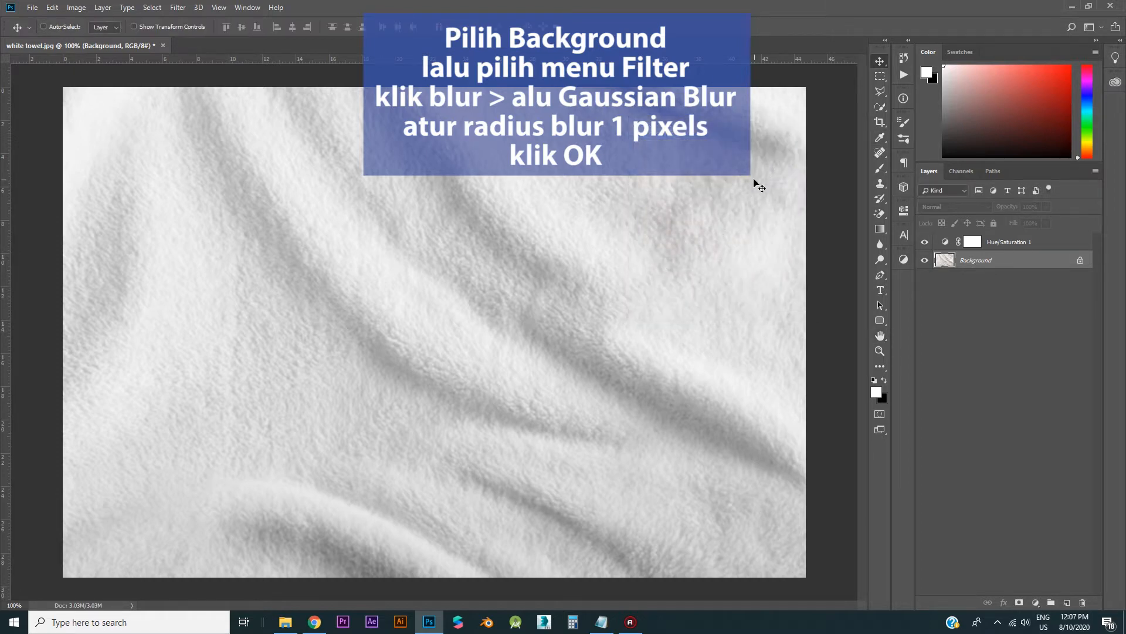
Step: Save the desaturated, blurred towel image as a Photoshop file named "displacement map" with Maximize Compatibility on
{"action": "left_click", "coordinate": [32, 7]}
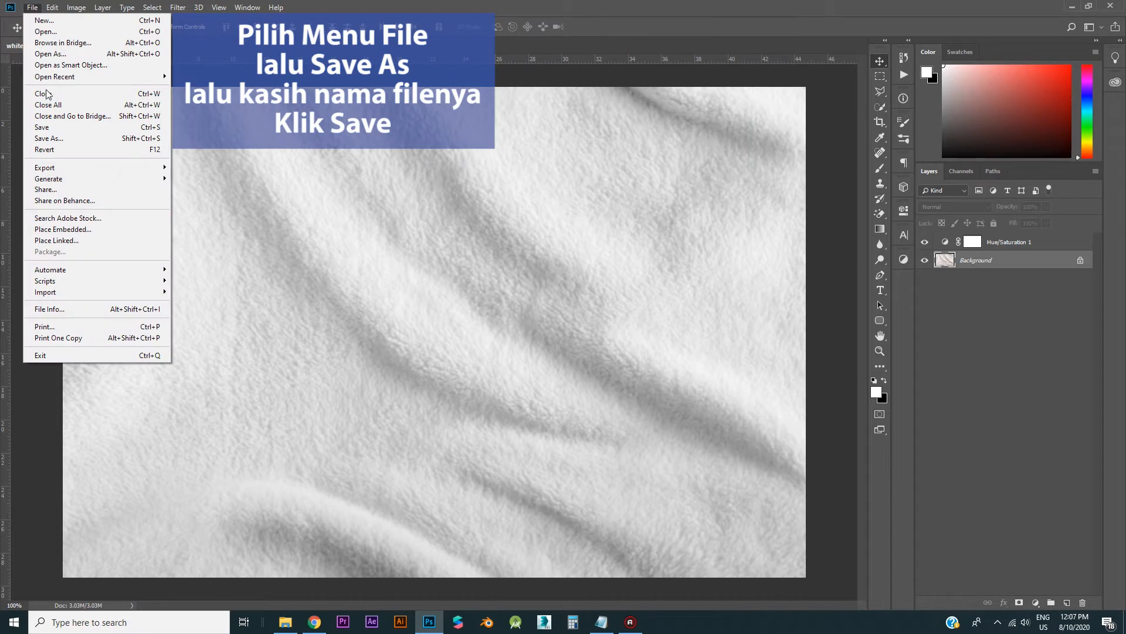
{"action": "left_click", "coordinate": [47, 139]}
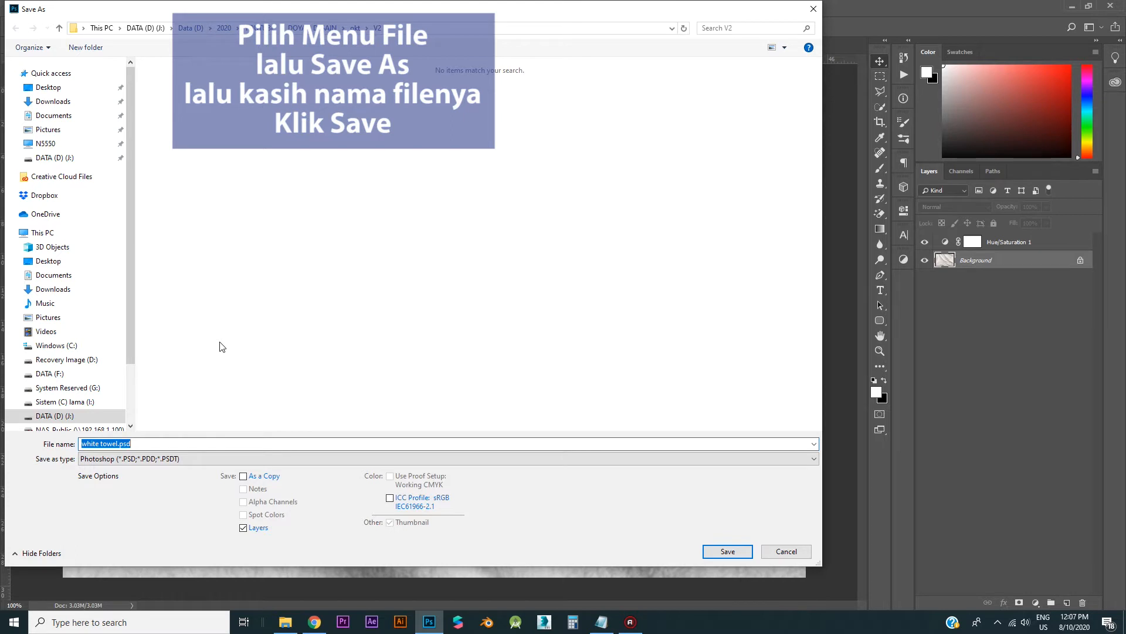
{"action": "type", "text": "displacement map"}
{"action": "key", "text": "Return"}
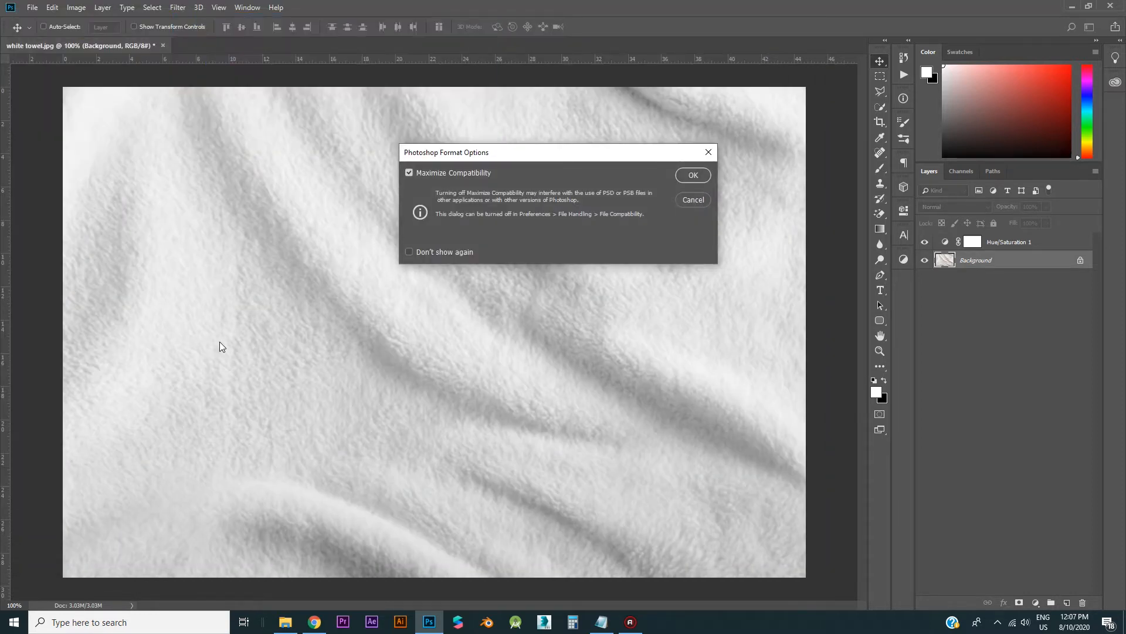
{"action": "key", "text": "Return"}
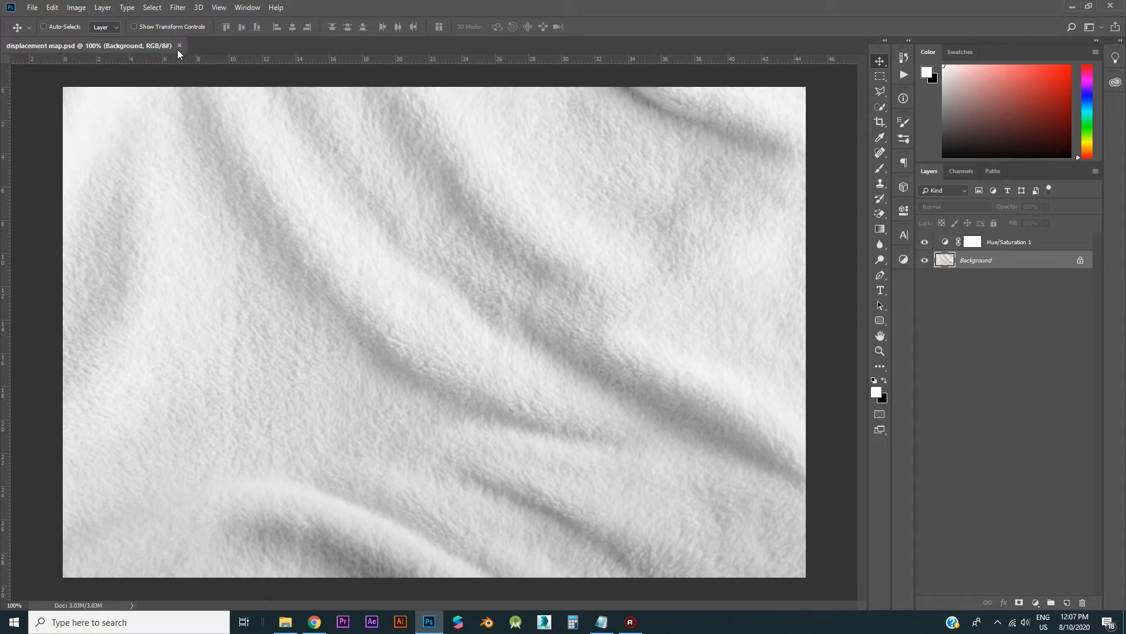
Step: Close the displacement map document and open the original white towel.jpg
{"action": "left_click", "coordinate": [180, 46]}
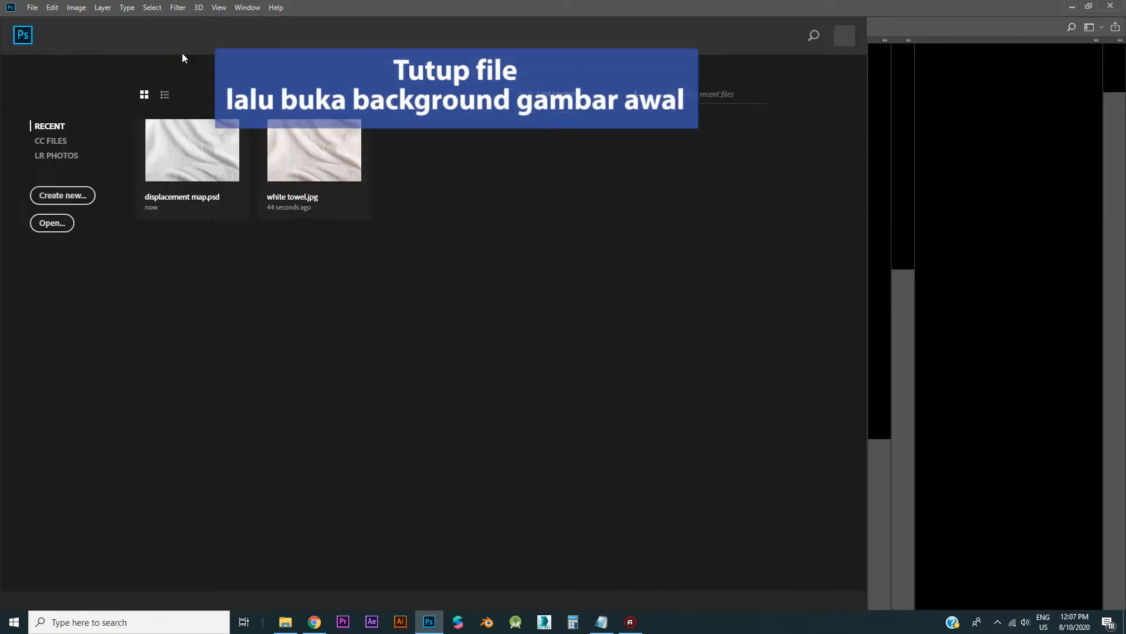
{"action": "left_click", "coordinate": [34, 8]}
{"action": "left_click", "coordinate": [46, 31]}
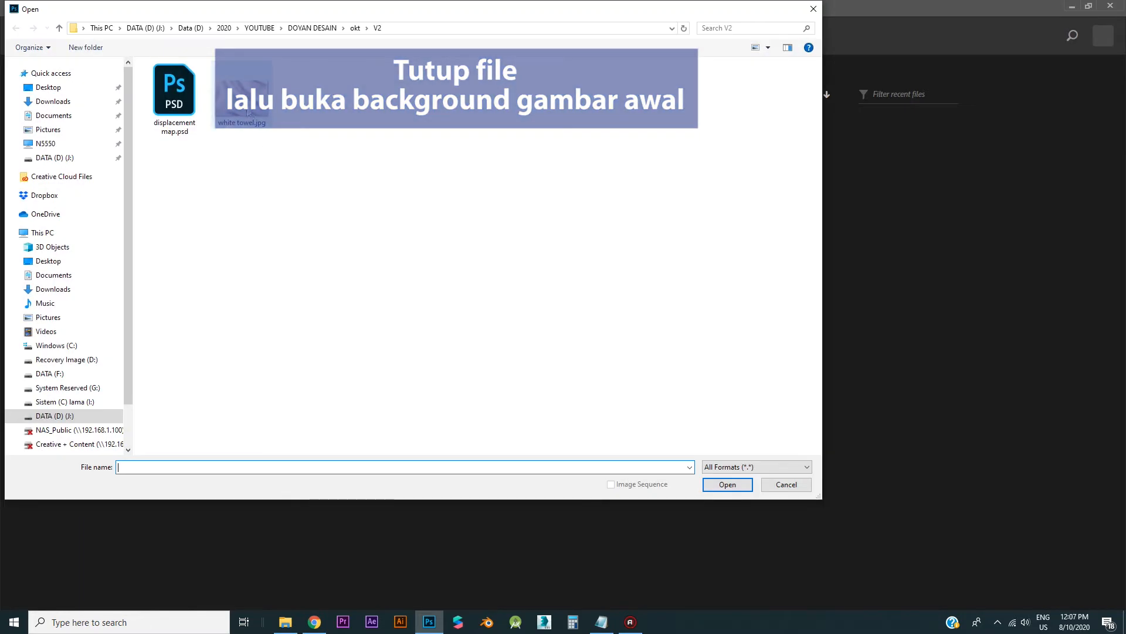
{"action": "left_click", "coordinate": [246, 111]}
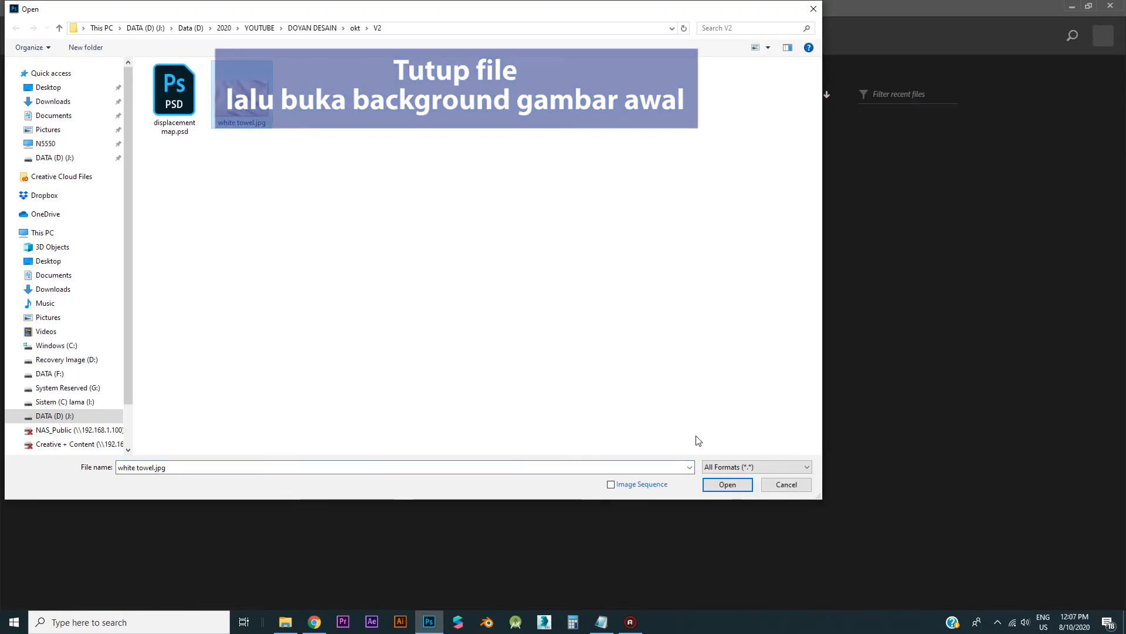
{"action": "left_click", "coordinate": [727, 484]}
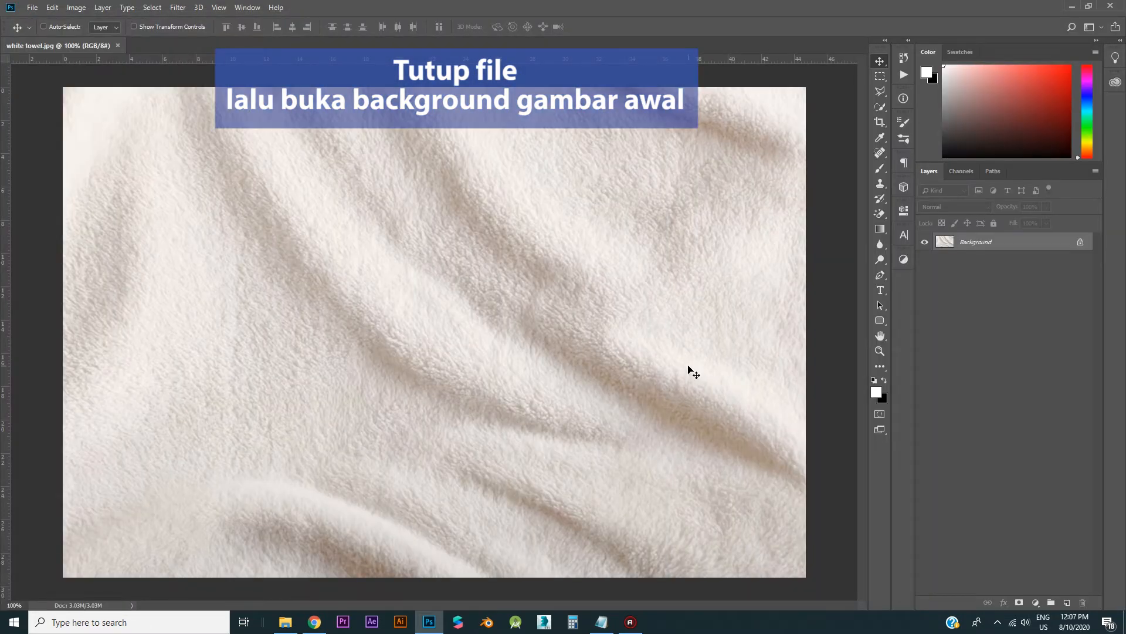
Step: Add the text "INDONESIA" across the towel in black 180 pt Komika Axis
{"action": "key", "text": "t"}
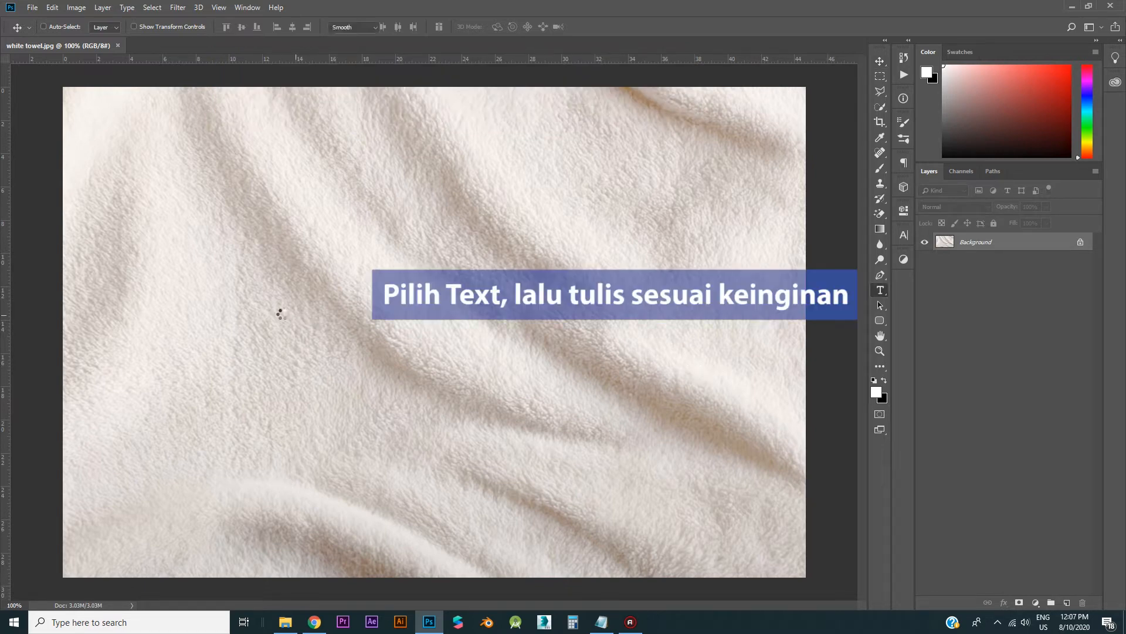
{"action": "left_click", "coordinate": [228, 317]}
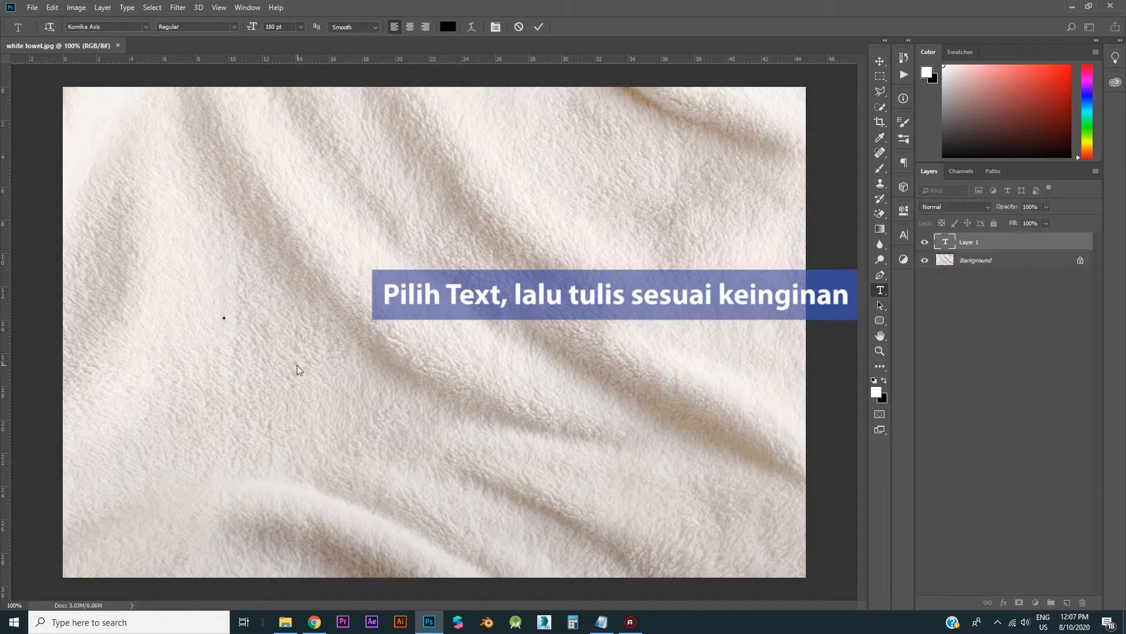
{"action": "type", "text": "INDONESI"}
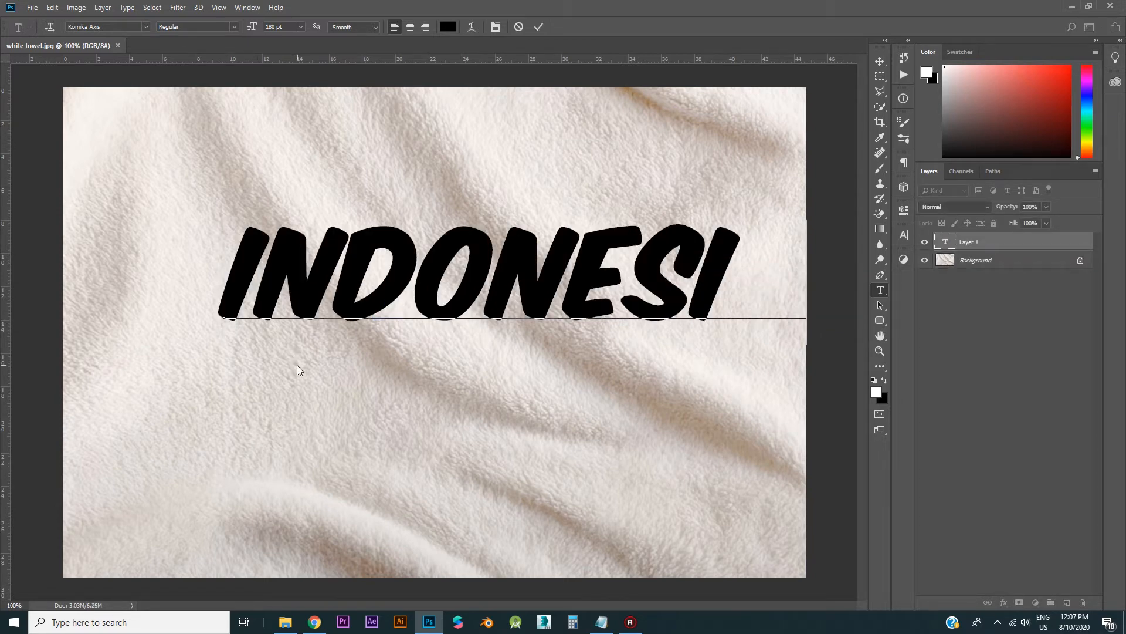
{"action": "type", "text": "A"}
{"action": "key", "text": "ctrl+Return"}
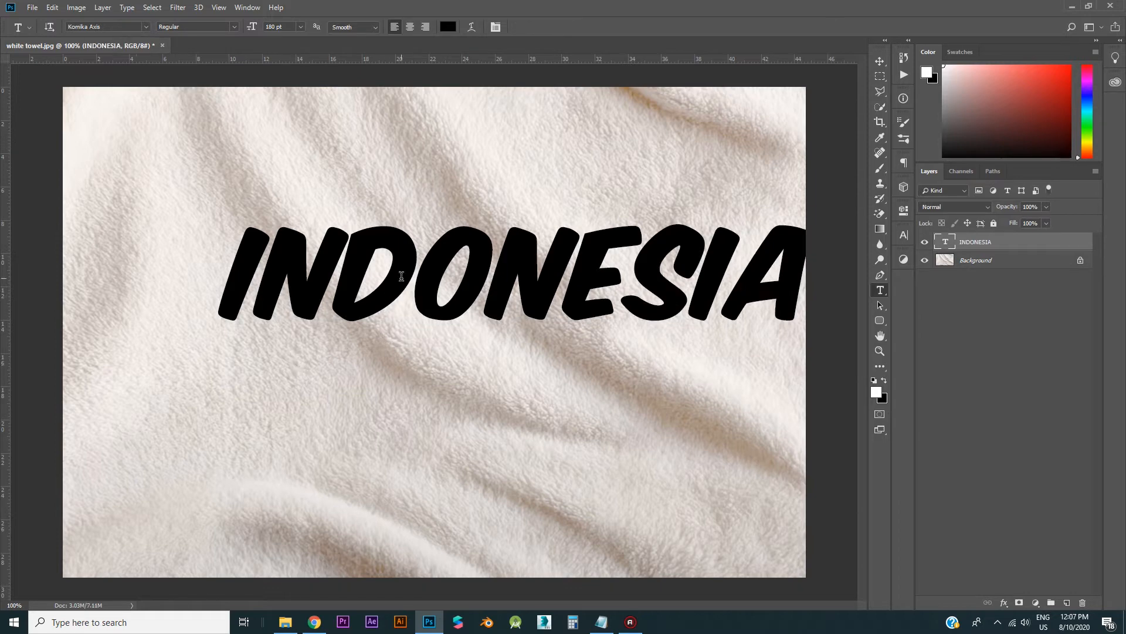
Step: Move the INDONESIA text to the middle of the towel and rotate it about 2° counterclockwise
{"action": "key", "text": "v"}
{"action": "left_click_drag", "start_coordinate": [612, 291], "coordinate": [544, 350]}
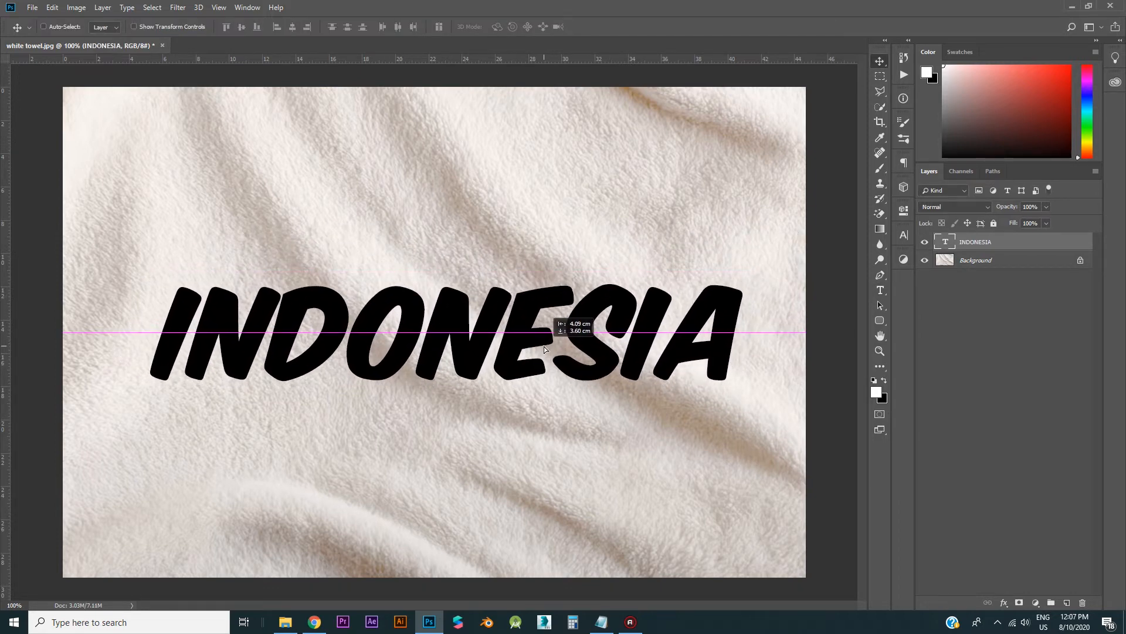
{"action": "left_click_drag", "start_coordinate": [544, 350], "coordinate": [545, 349]}
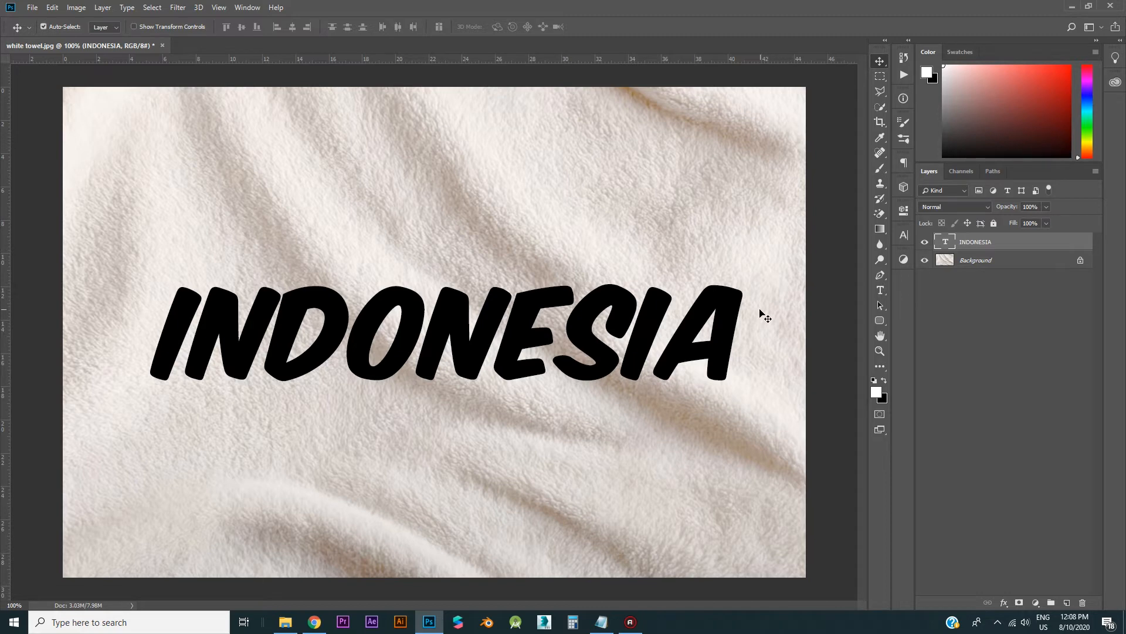
{"action": "key", "text": "ctrl+t"}
{"action": "left_click_drag", "start_coordinate": [766, 286], "coordinate": [765, 272]}
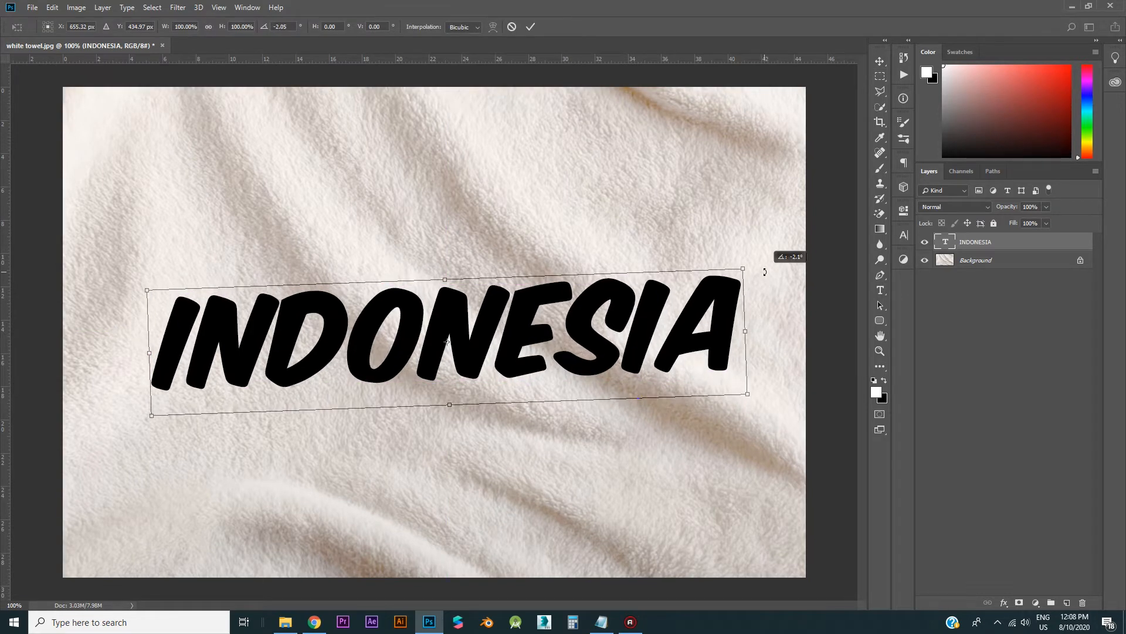
{"action": "left_click", "coordinate": [530, 27]}
Step: Convert the INDONESIA layer to a smart object and displace it with displacement map.psd at horizontal and vertical scale 10, Stretch To Fit, Repeat Edge Pixels
{"action": "right_click", "coordinate": [996, 240]}
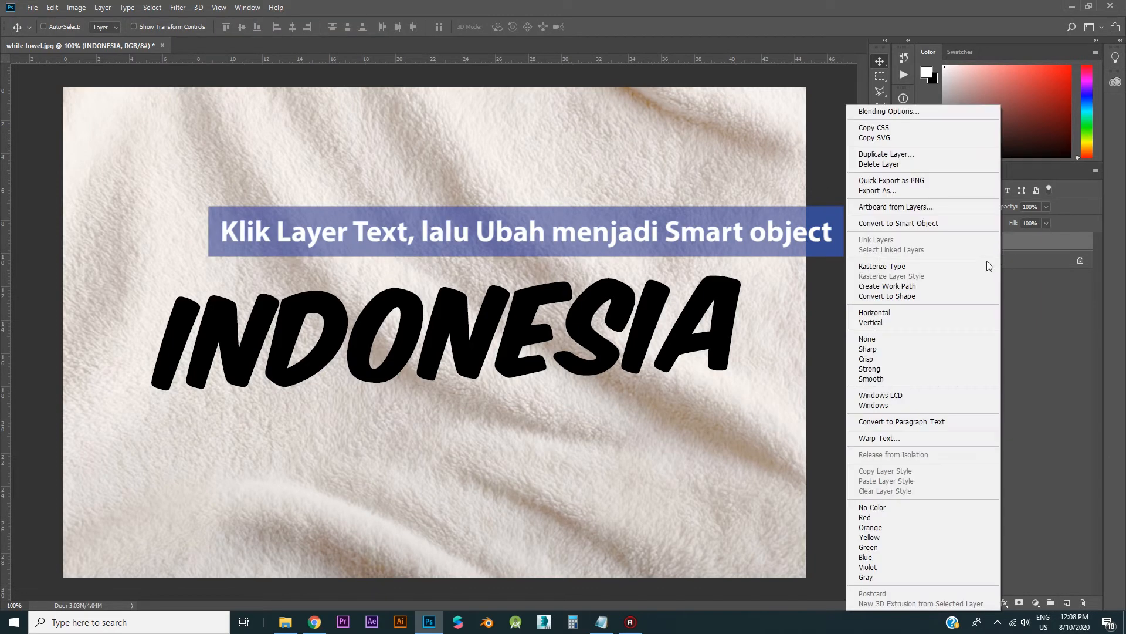
{"action": "left_click", "coordinate": [914, 223]}
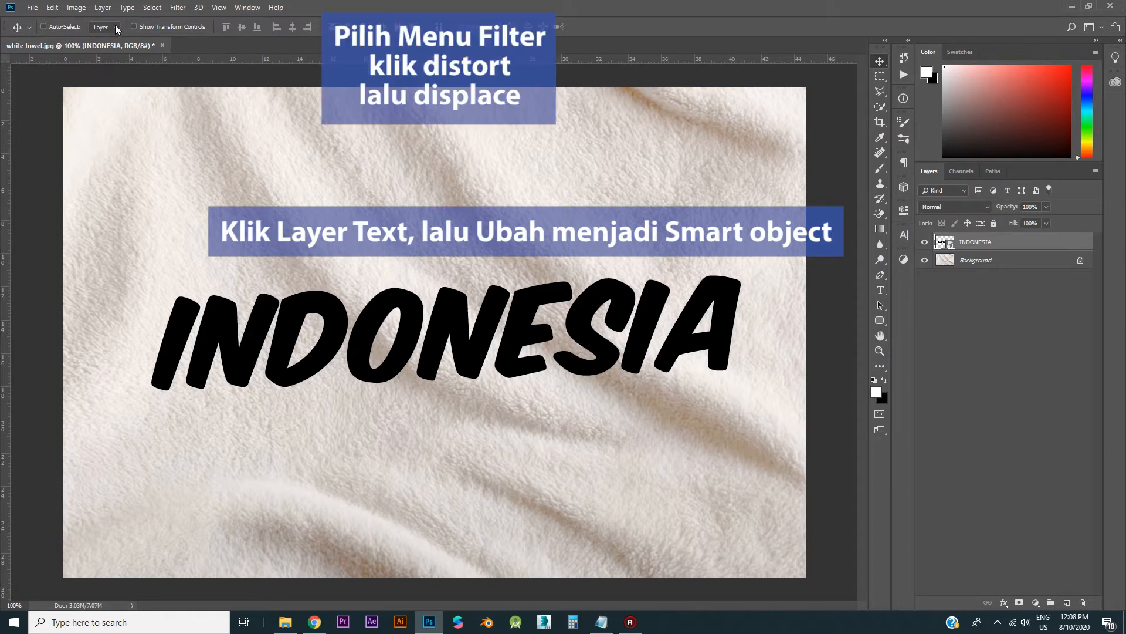
{"action": "left_click", "coordinate": [183, 11]}
{"action": "mouse_move", "coordinate": [229, 163]}
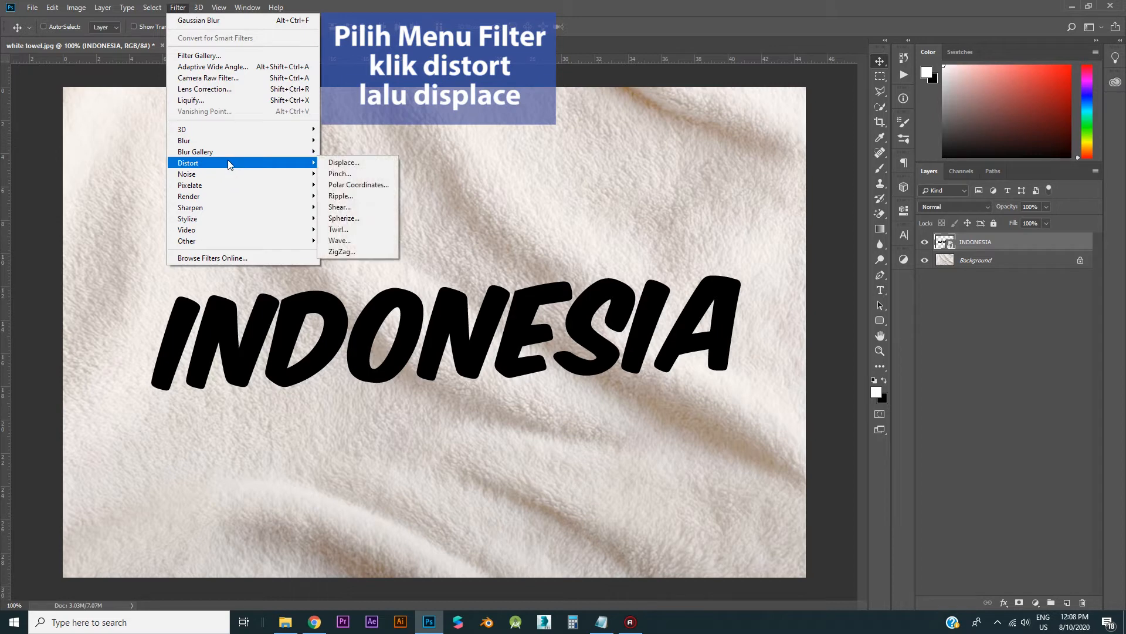
{"action": "left_click", "coordinate": [334, 162]}
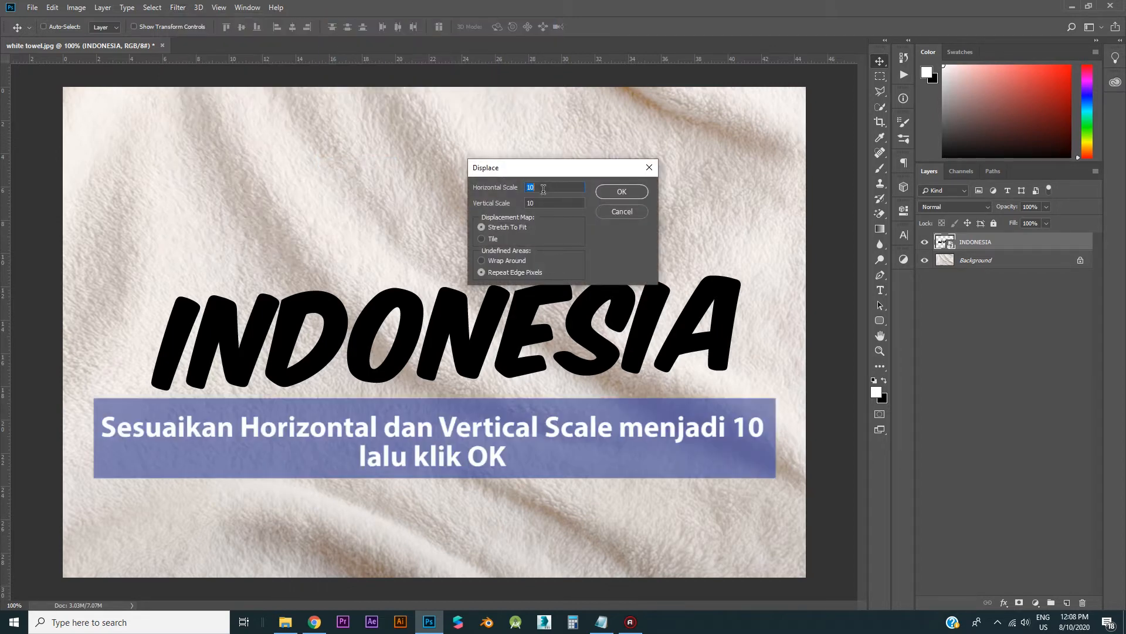
{"action": "left_click_drag", "start_coordinate": [540, 189], "coordinate": [521, 206]}
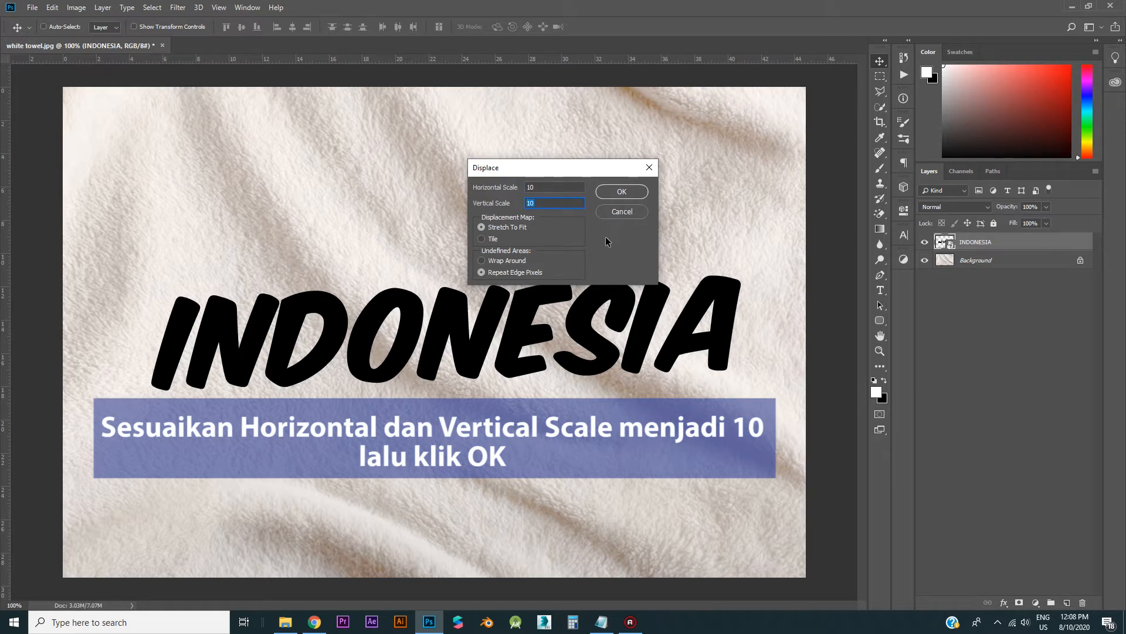
{"action": "left_click", "coordinate": [621, 192]}
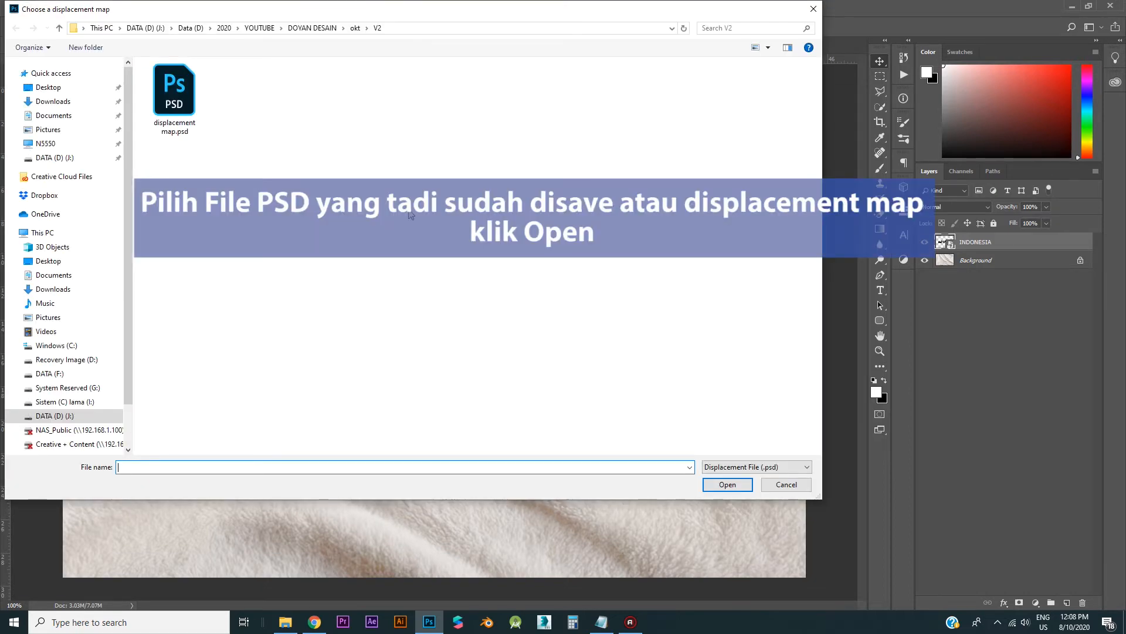
{"action": "left_click", "coordinate": [170, 117]}
{"action": "left_click", "coordinate": [722, 485]}
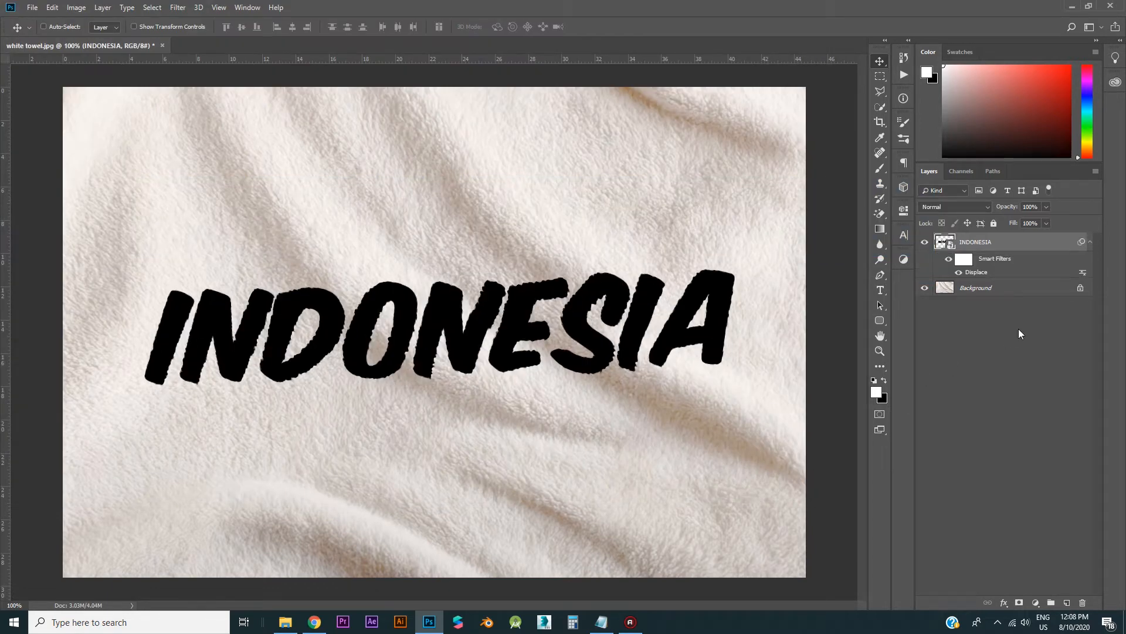
Step: Keep the INDONESIA layer's blend mode at Normal and set its fill to 0%
{"action": "left_click", "coordinate": [969, 207]}
{"action": "left_click", "coordinate": [969, 205]}
{"action": "left_click", "coordinate": [1046, 224]}
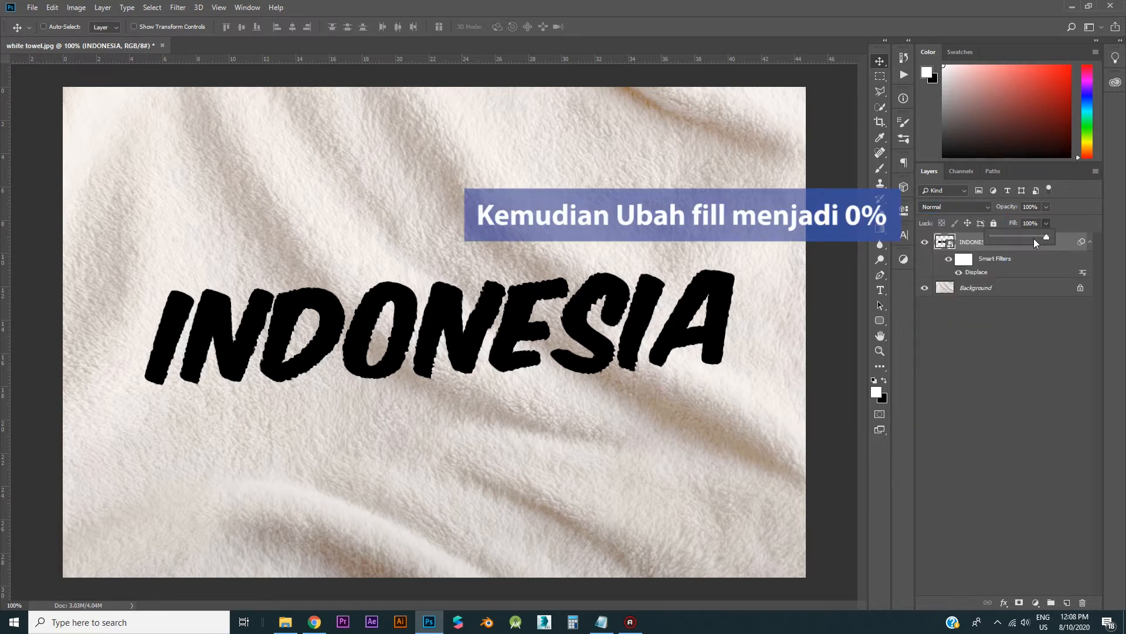
{"action": "left_click_drag", "start_coordinate": [1033, 236], "coordinate": [982, 236]}
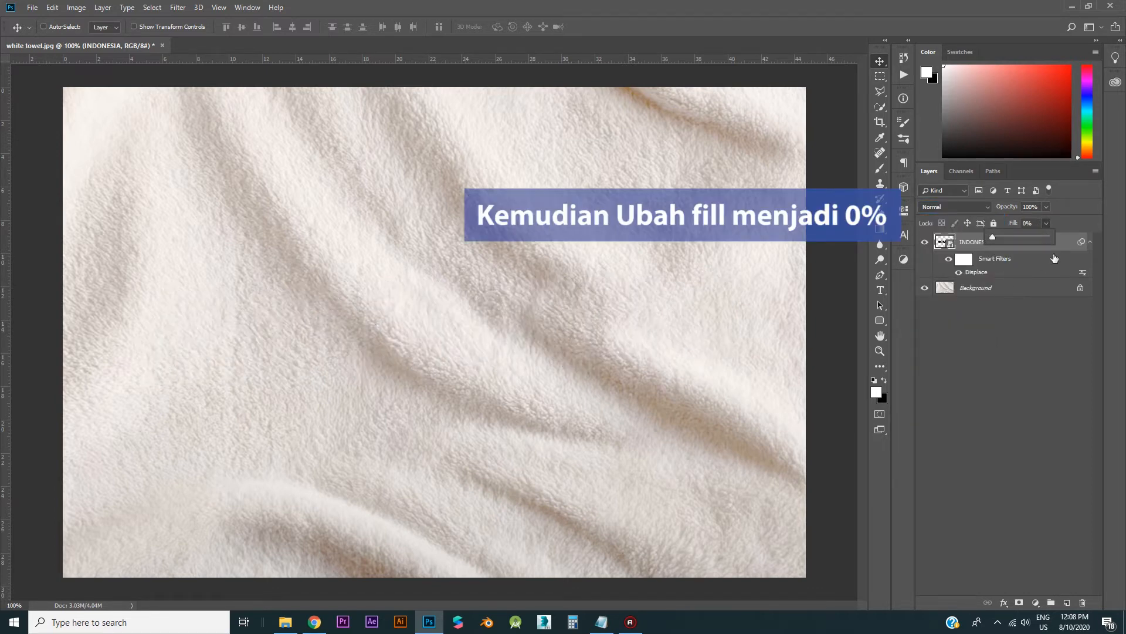
{"action": "left_click", "coordinate": [1066, 226]}
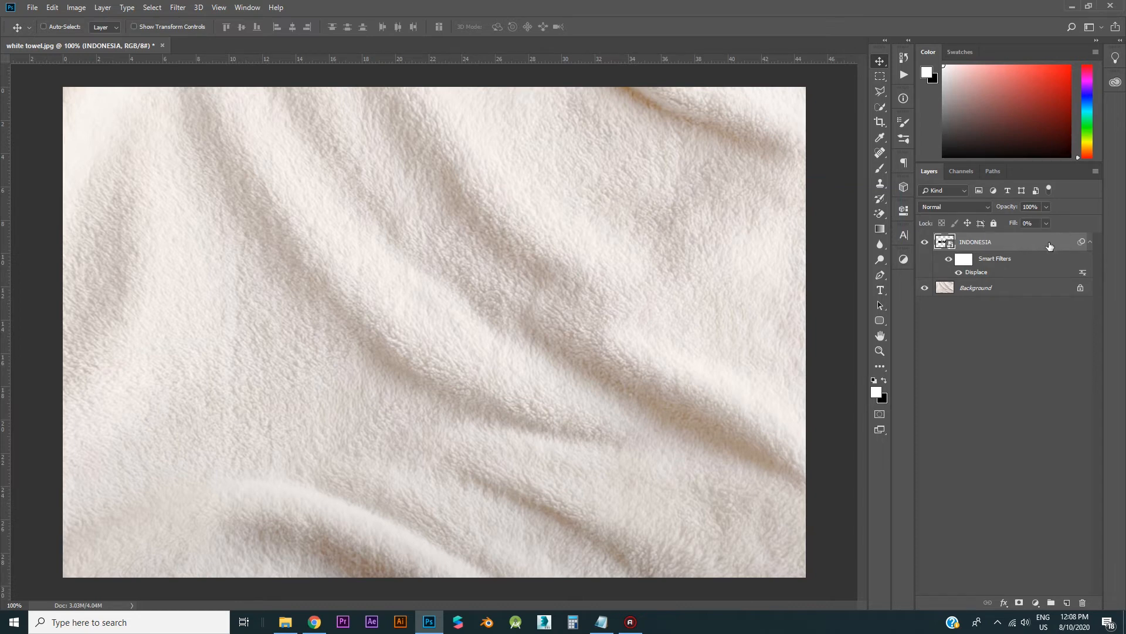
Step: Add a Color Overlay to the INDONESIA layer in dark red #970707
{"action": "double_click", "coordinate": [1050, 245]}
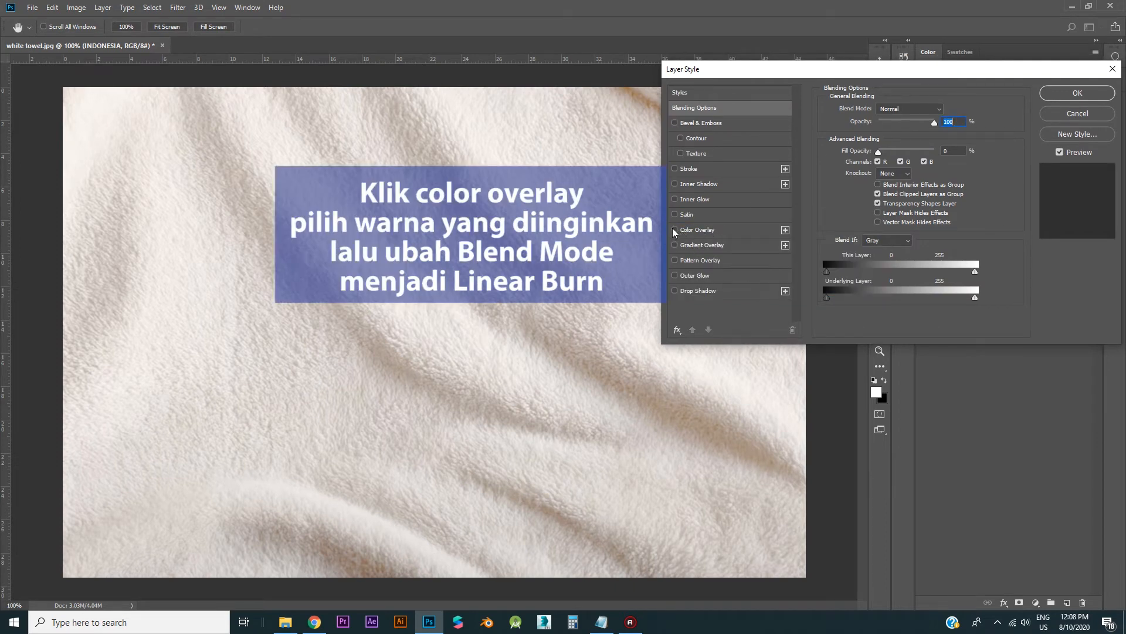
{"action": "left_click", "coordinate": [675, 230]}
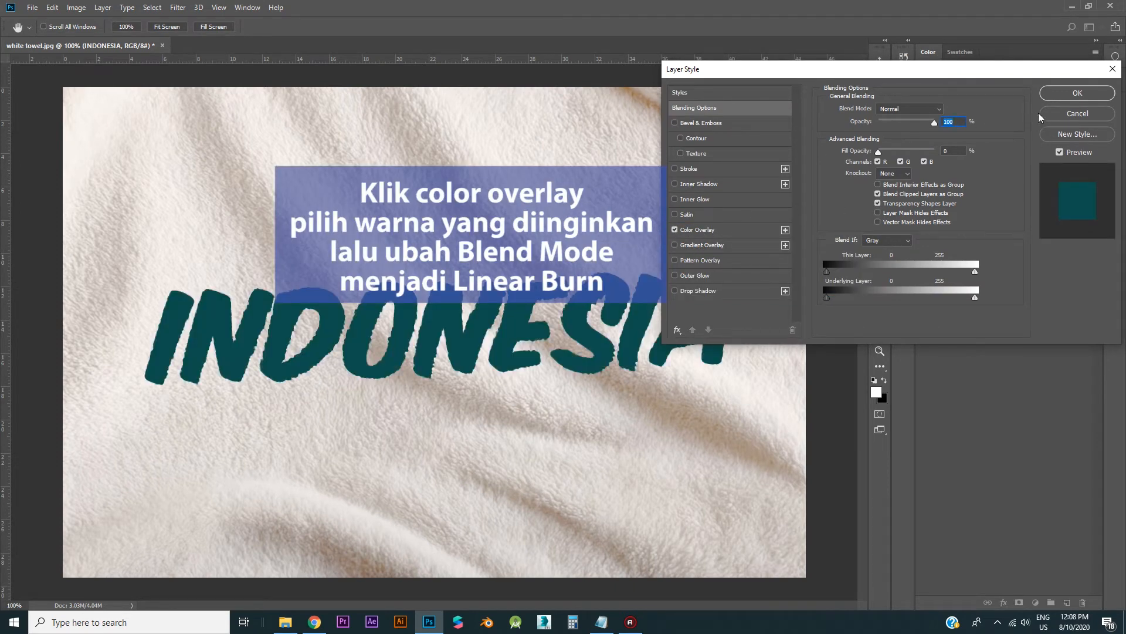
{"action": "left_click", "coordinate": [755, 235]}
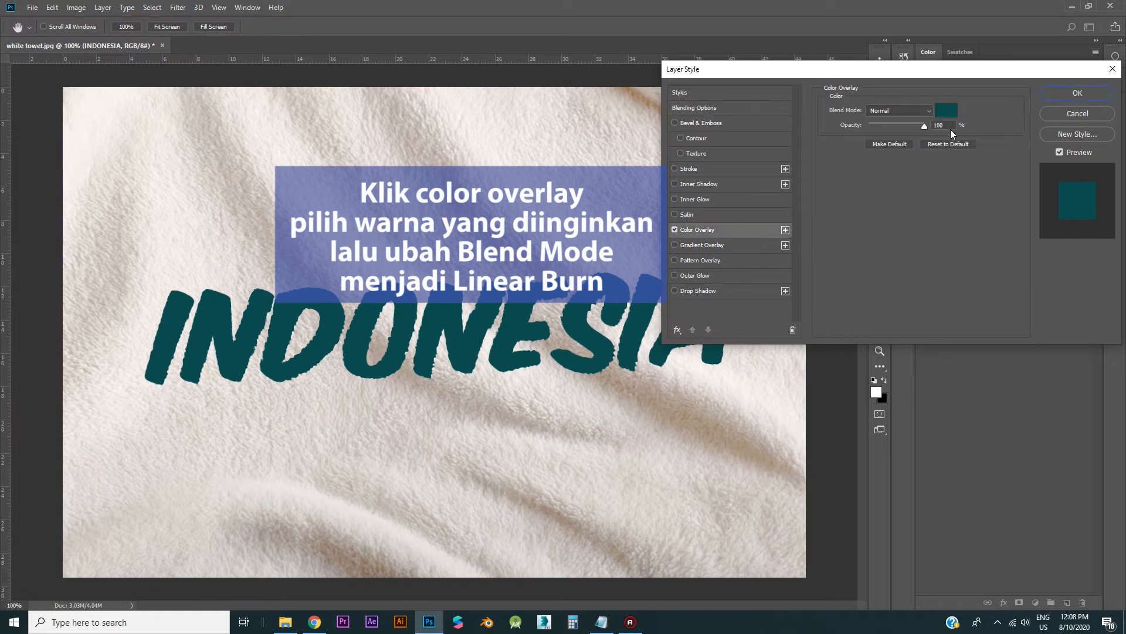
{"action": "left_click", "coordinate": [946, 110]}
{"action": "left_click_drag", "start_coordinate": [894, 195], "coordinate": [894, 164]}
{"action": "left_click_drag", "start_coordinate": [872, 238], "coordinate": [874, 224]}
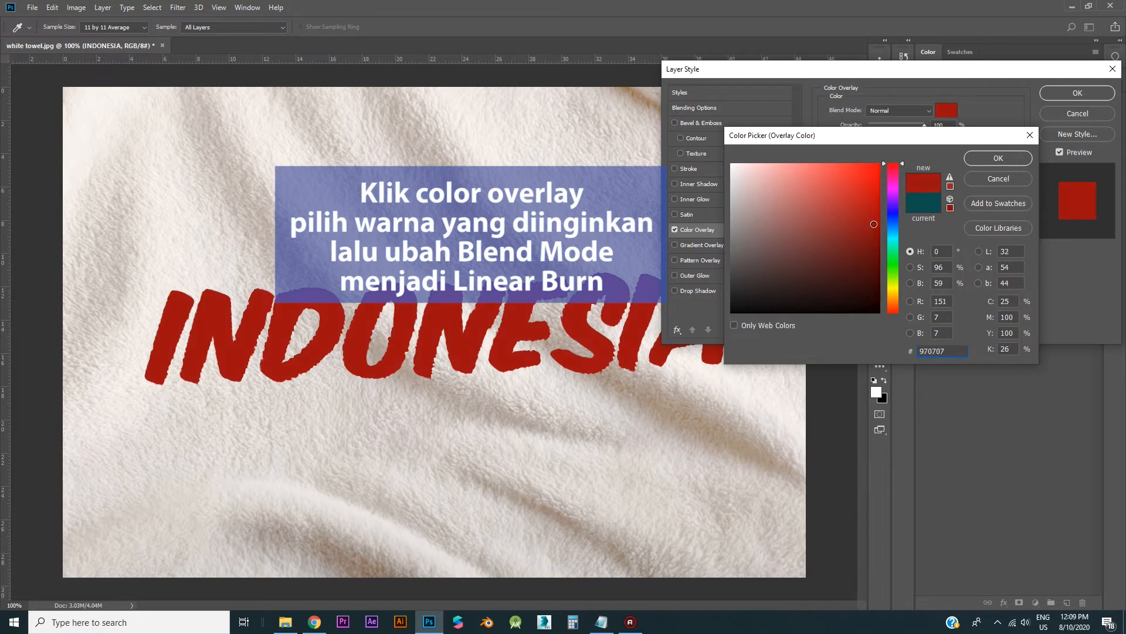
{"action": "left_click", "coordinate": [1014, 157]}
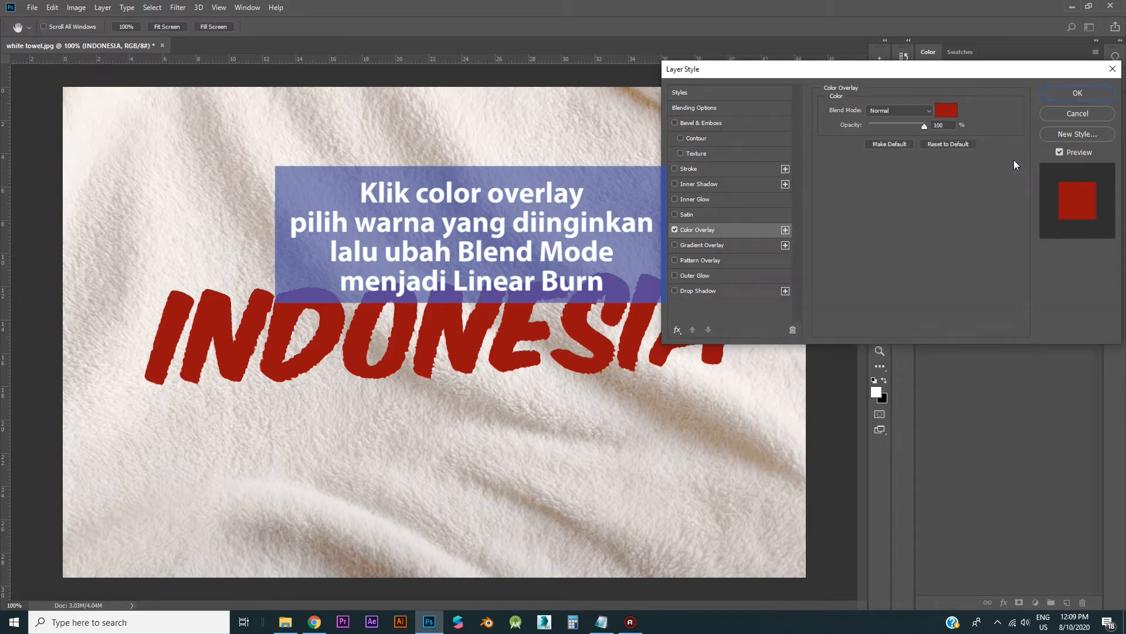
Step: Set the Color Overlay's blend mode to Linear Burn and add a Bevel & Emboss with style Emboss and direction Down
{"action": "left_click", "coordinate": [920, 110]}
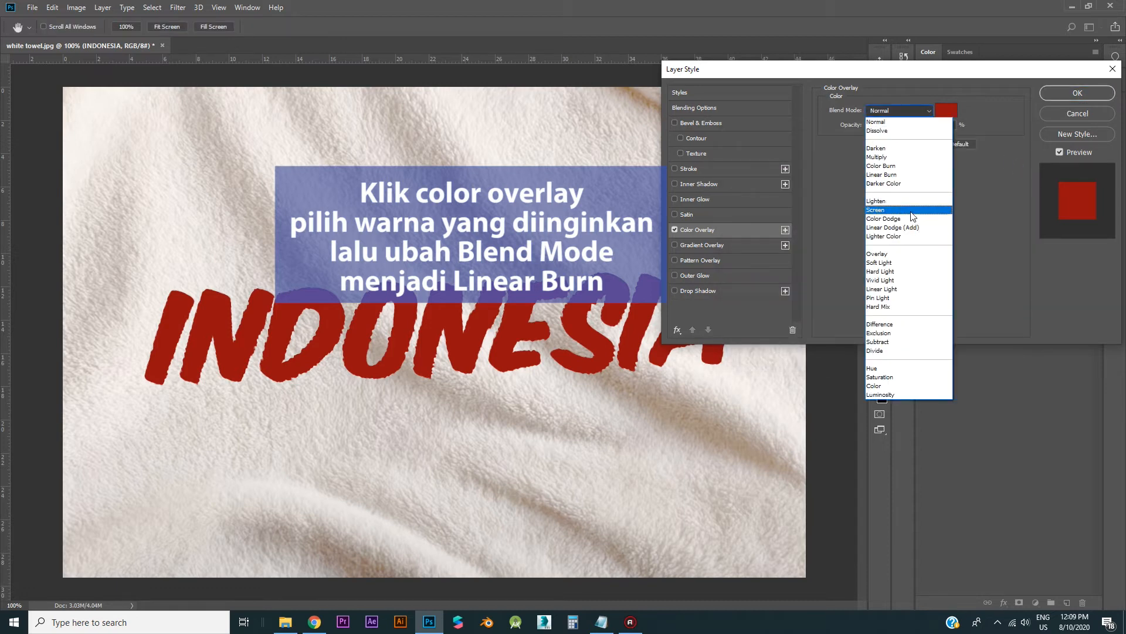
{"action": "left_click", "coordinate": [908, 174]}
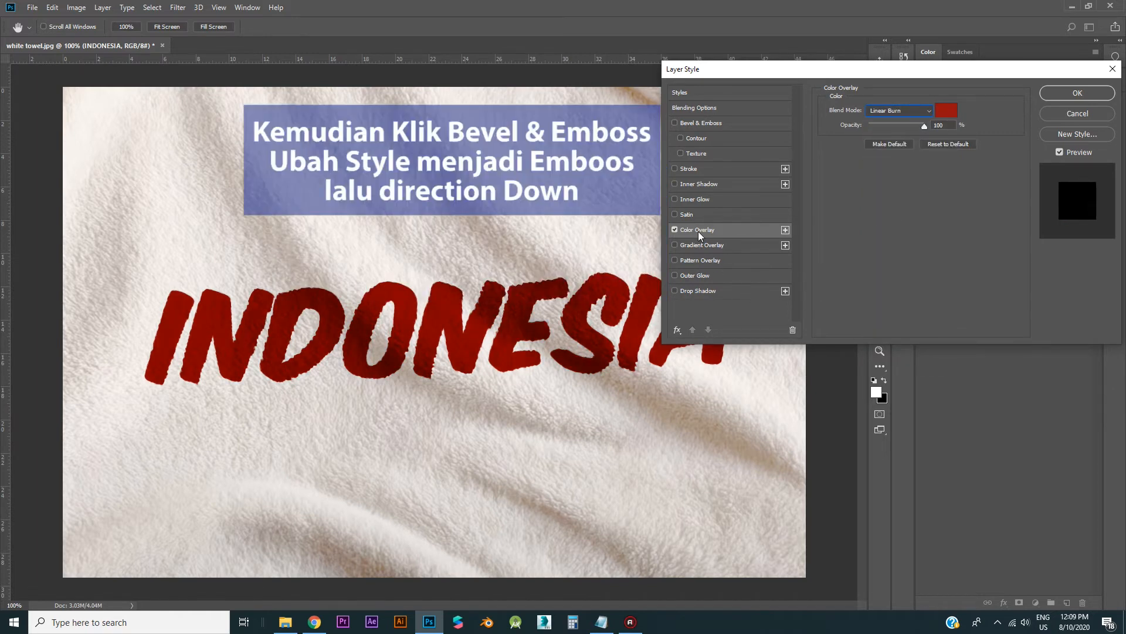
{"action": "left_click", "coordinate": [676, 123]}
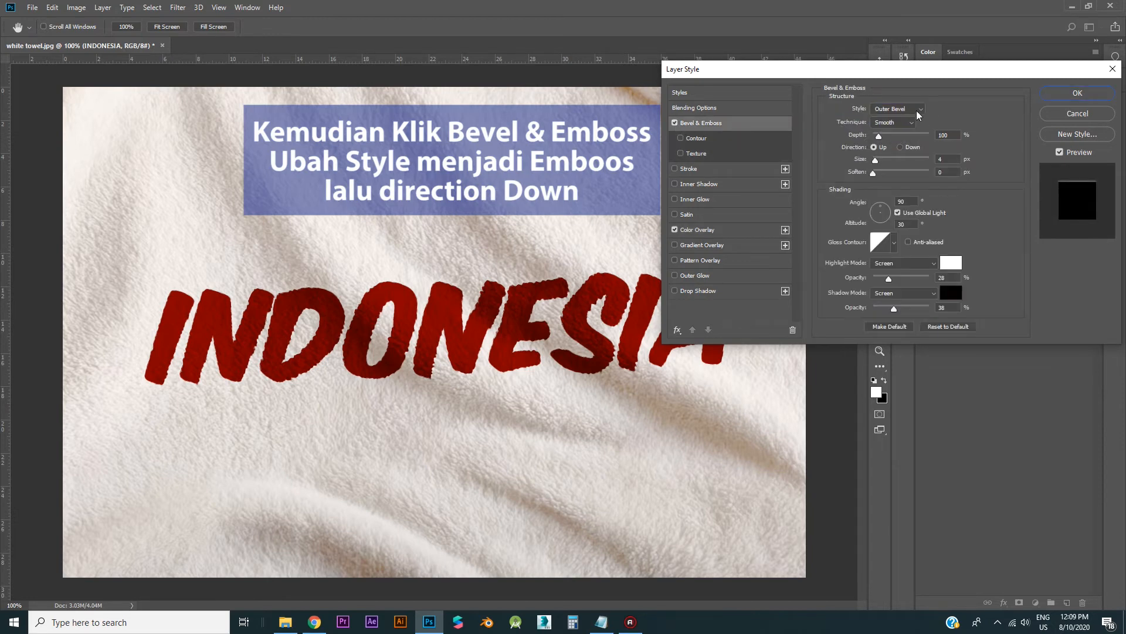
{"action": "left_click", "coordinate": [912, 109]}
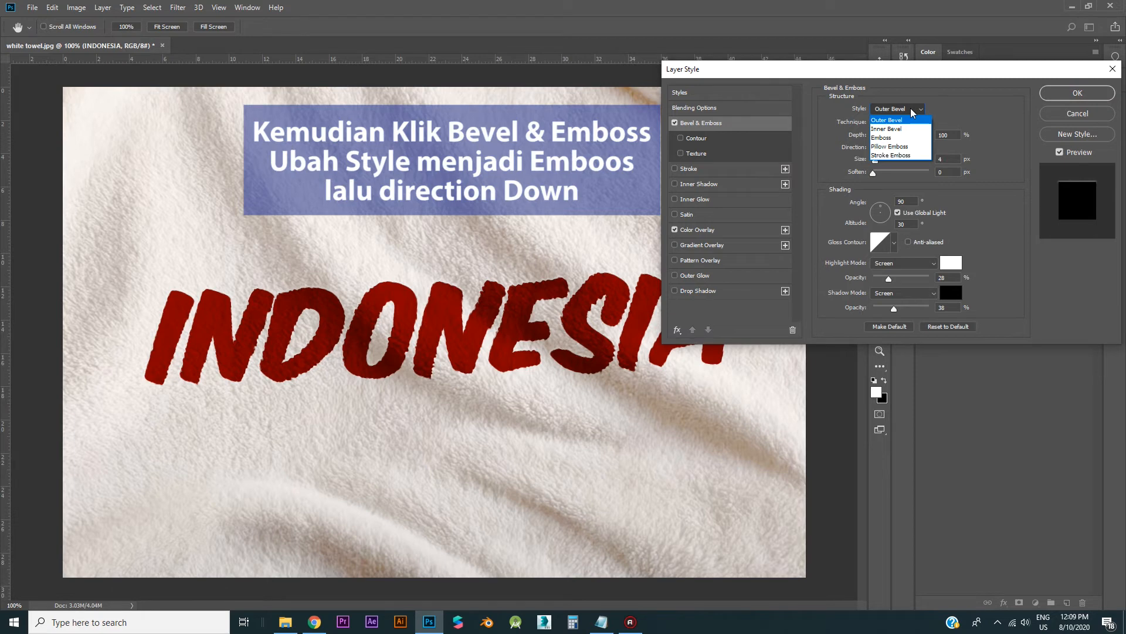
{"action": "left_click", "coordinate": [903, 138]}
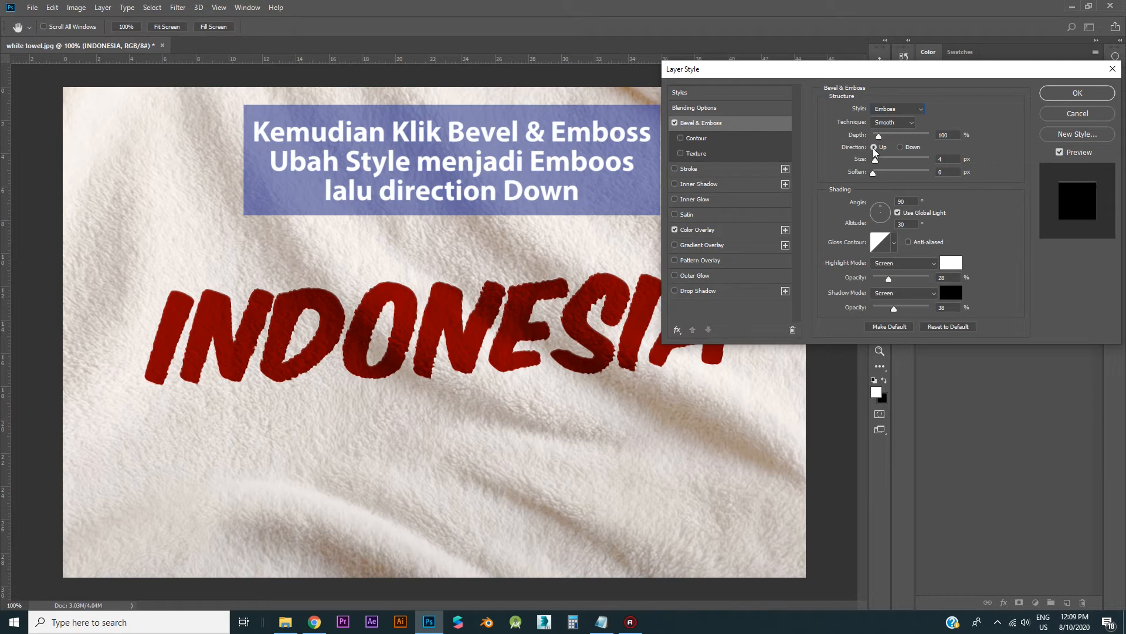
{"action": "left_click", "coordinate": [901, 148]}
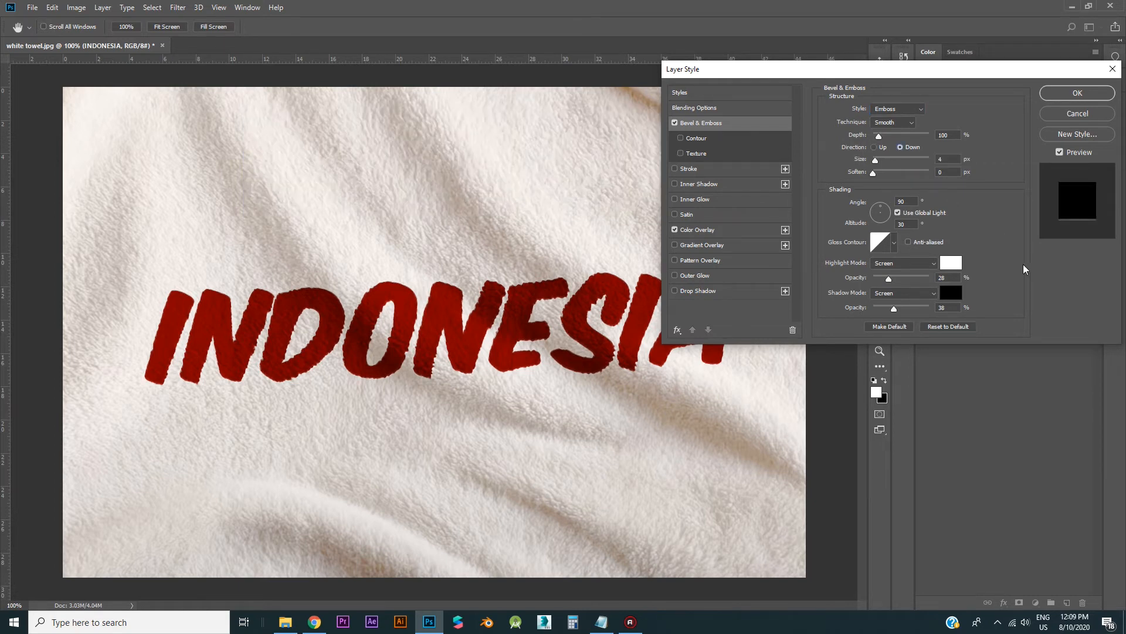
Step: Set the Bevel & Emboss size to 9 px and soften to 2 px, with the shading angle at 45° and altitude at 37°
{"action": "left_click_drag", "start_coordinate": [878, 161], "coordinate": [878, 160]}
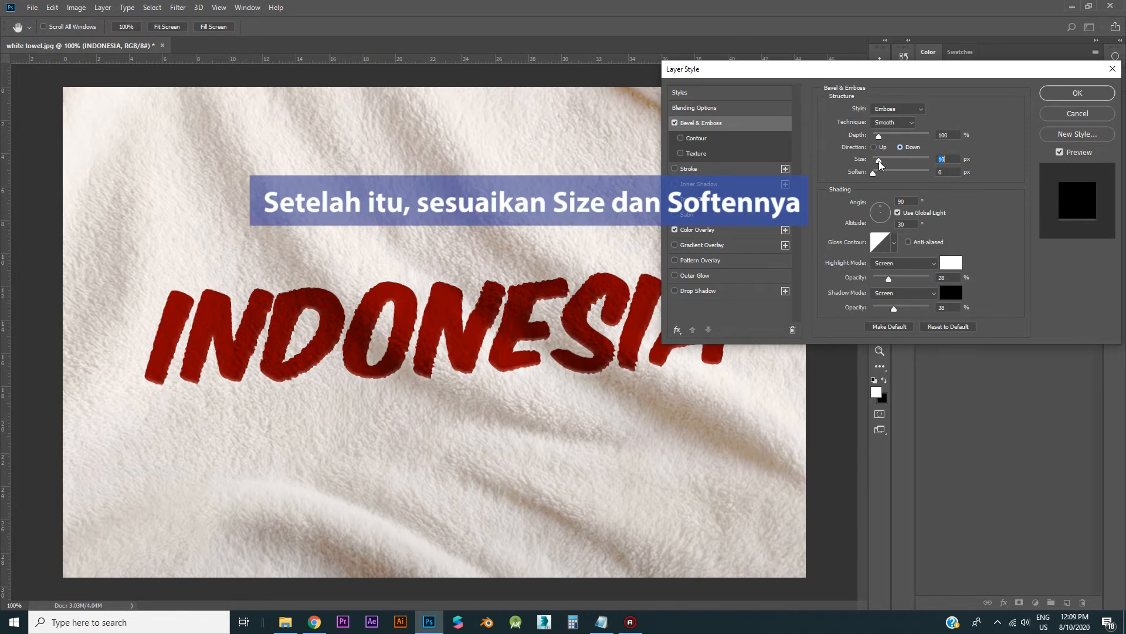
{"action": "left_click_drag", "start_coordinate": [879, 160], "coordinate": [877, 161]}
{"action": "left_click_drag", "start_coordinate": [877, 171], "coordinate": [878, 171]}
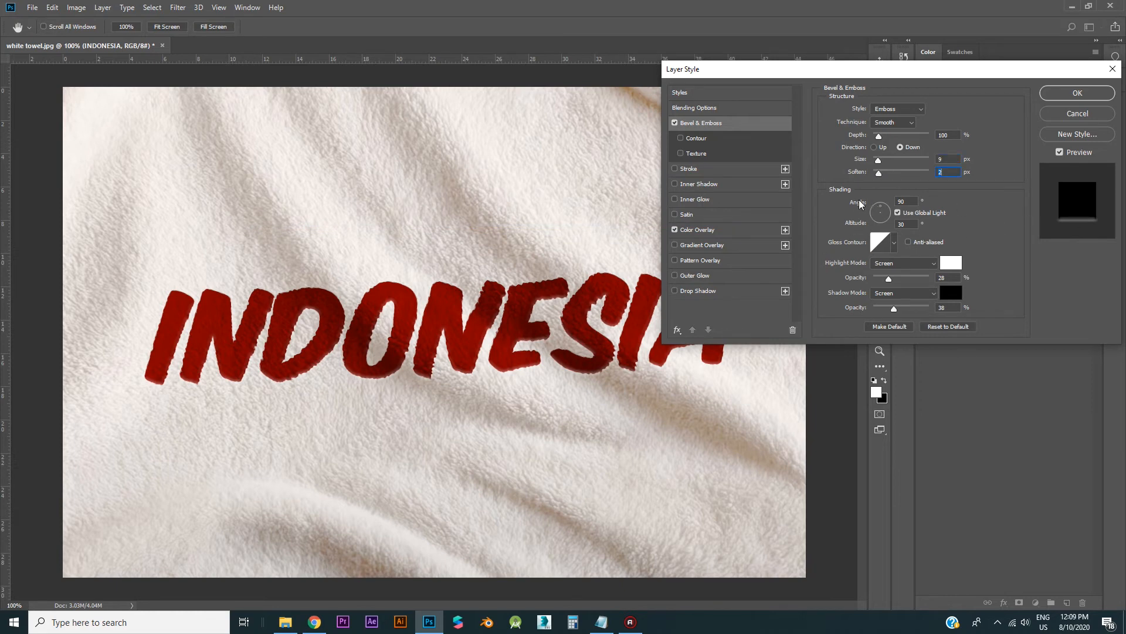
{"action": "left_click_drag", "start_coordinate": [905, 200], "coordinate": [887, 212]}
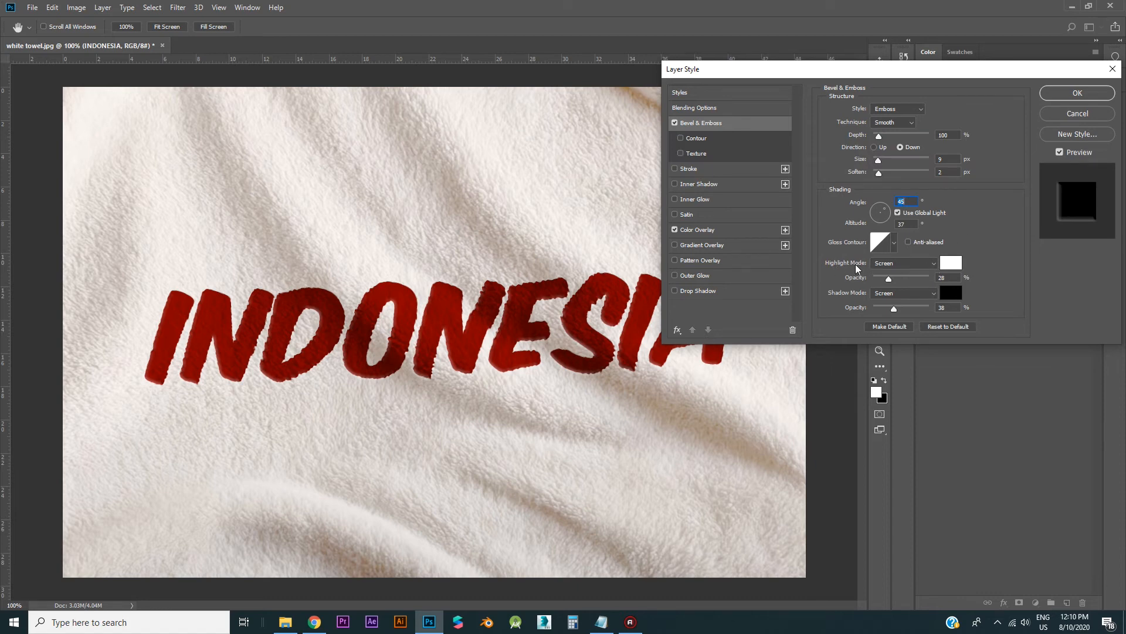
Step: Change the bevel's highlight mode to Linear Dodge (Add) with an opacity of 15%
{"action": "left_click", "coordinate": [906, 265]}
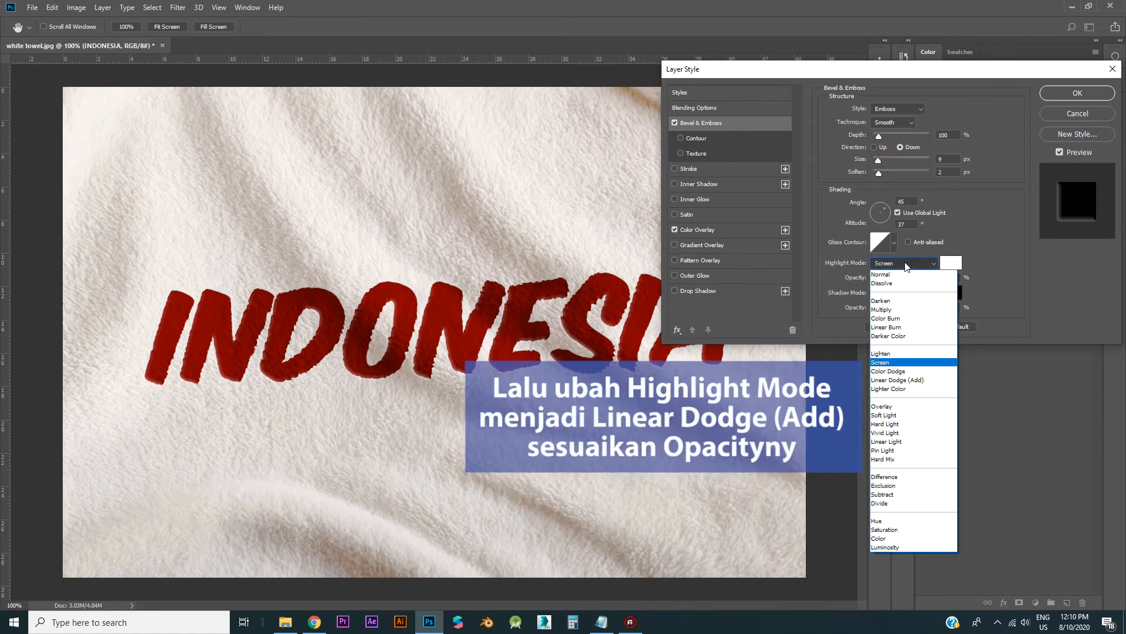
{"action": "left_click", "coordinate": [906, 379]}
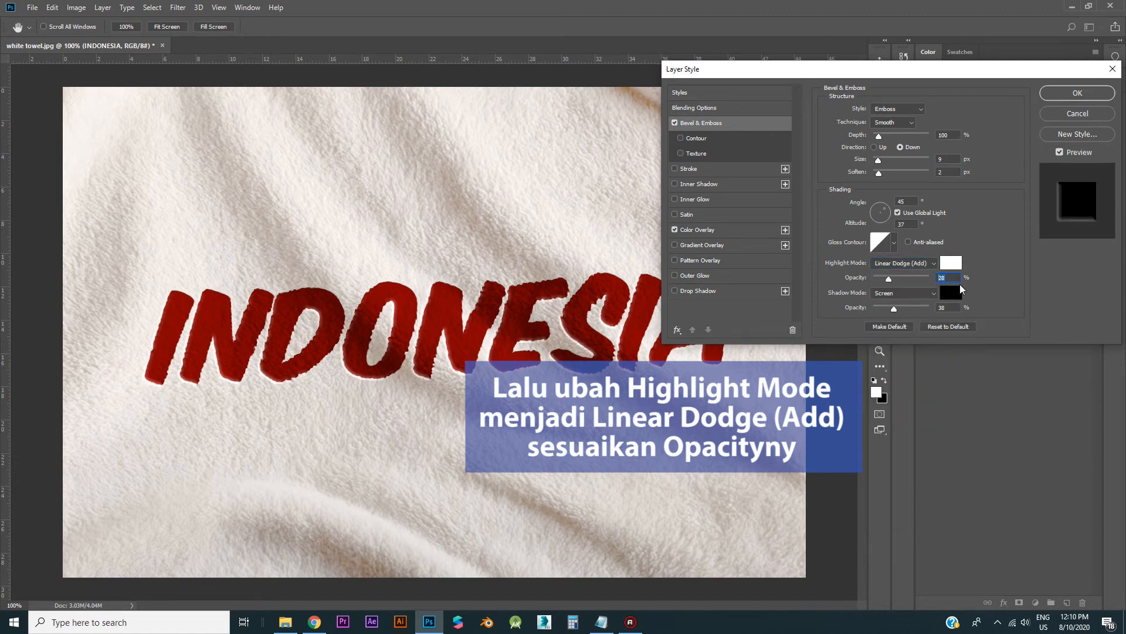
{"action": "left_click_drag", "start_coordinate": [889, 278], "coordinate": [880, 279]}
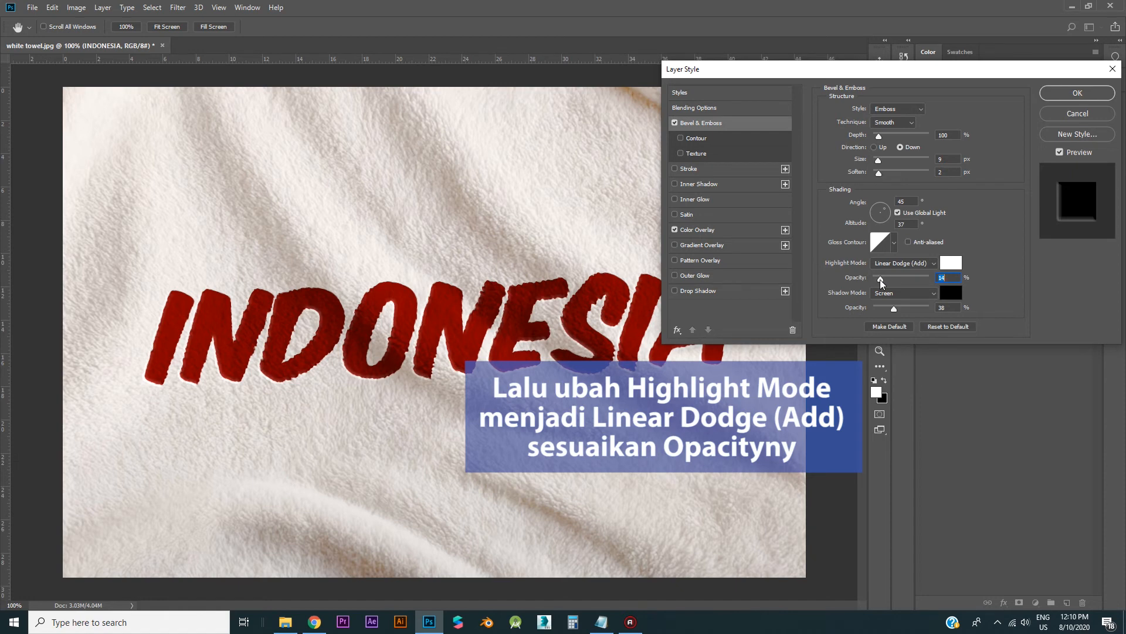
Step: Change the bevel's shadow mode to Linear Burn, lower its opacity, and apply the layer style to the INDONESIA layer
{"action": "left_click", "coordinate": [916, 293]}
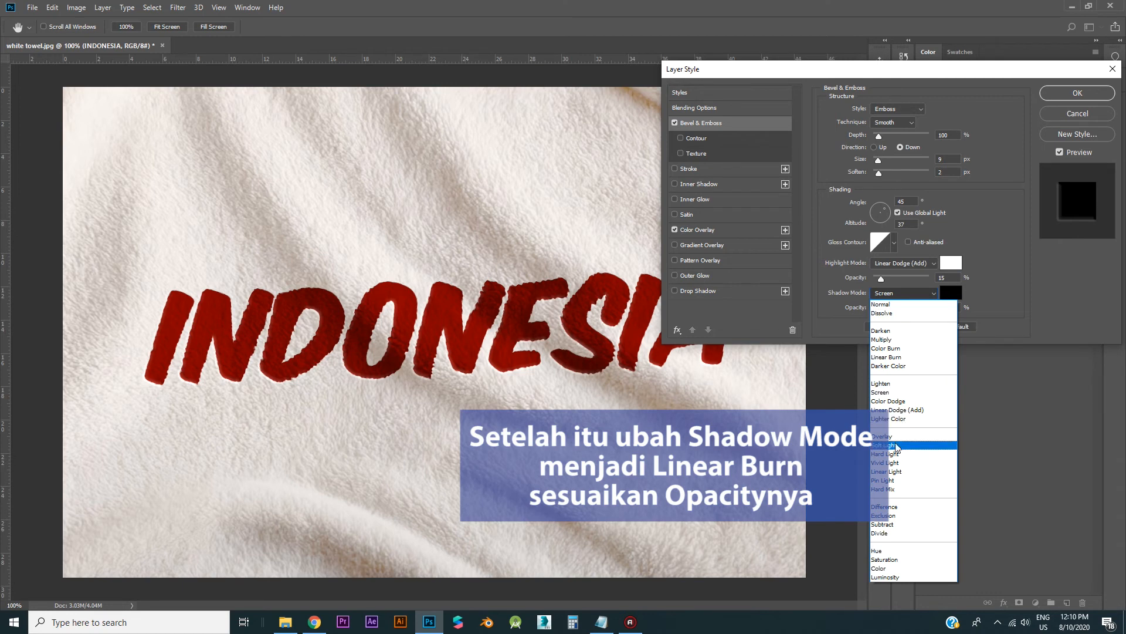
{"action": "left_click", "coordinate": [904, 357]}
{"action": "left_click_drag", "start_coordinate": [947, 306], "coordinate": [883, 309]}
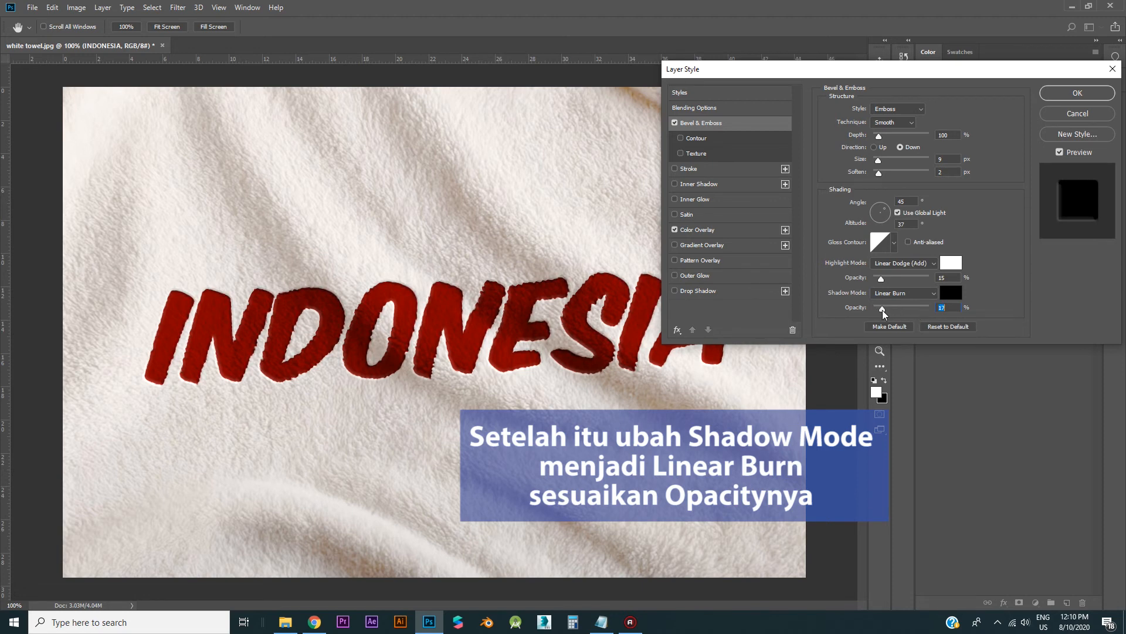
{"action": "left_click_drag", "start_coordinate": [881, 309], "coordinate": [880, 310]}
{"action": "key", "text": "Up"}
{"action": "left_click", "coordinate": [1078, 94]}
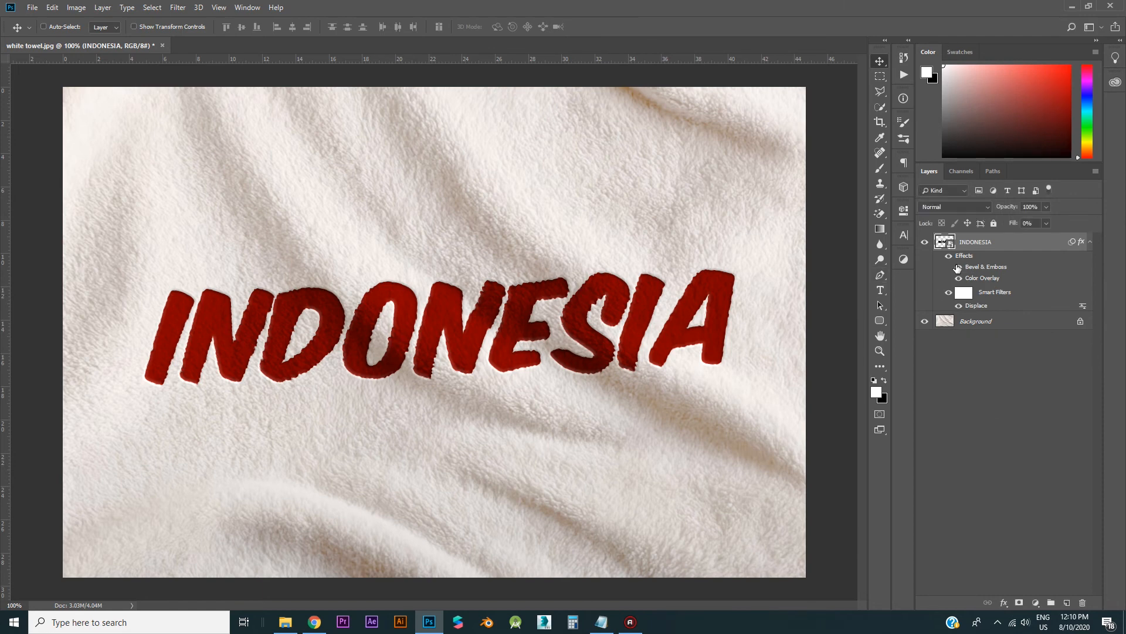
Step: Compare the INDONESIA text with and without Bevel & Emboss, keeping the effect on, and inspect the lettering up close
{"action": "left_click", "coordinate": [960, 267]}
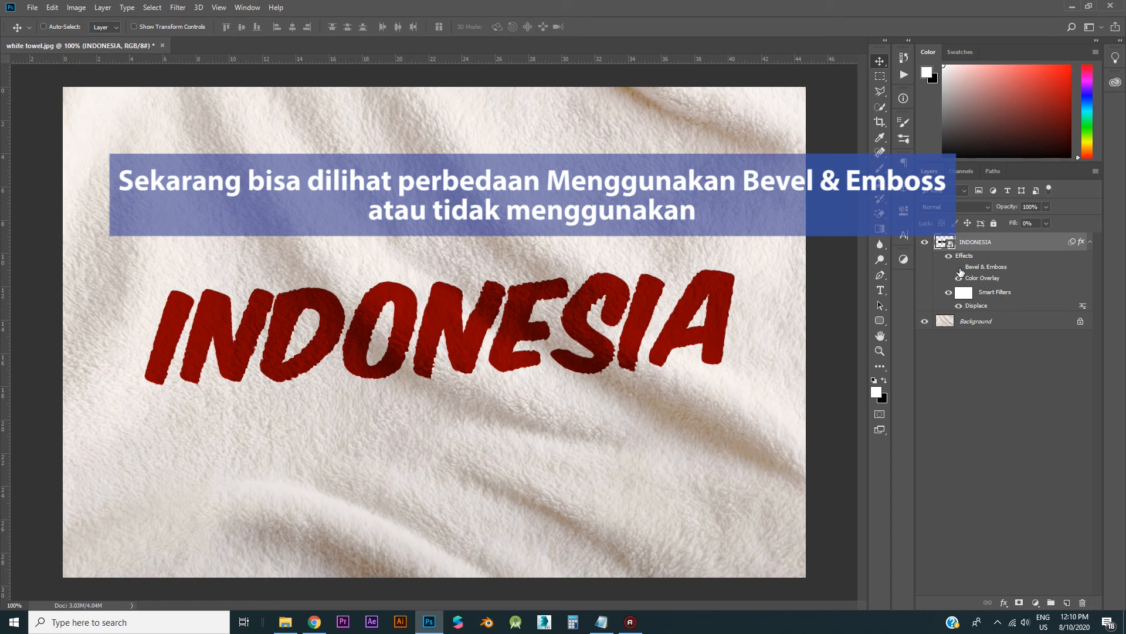
{"action": "left_click", "coordinate": [960, 268]}
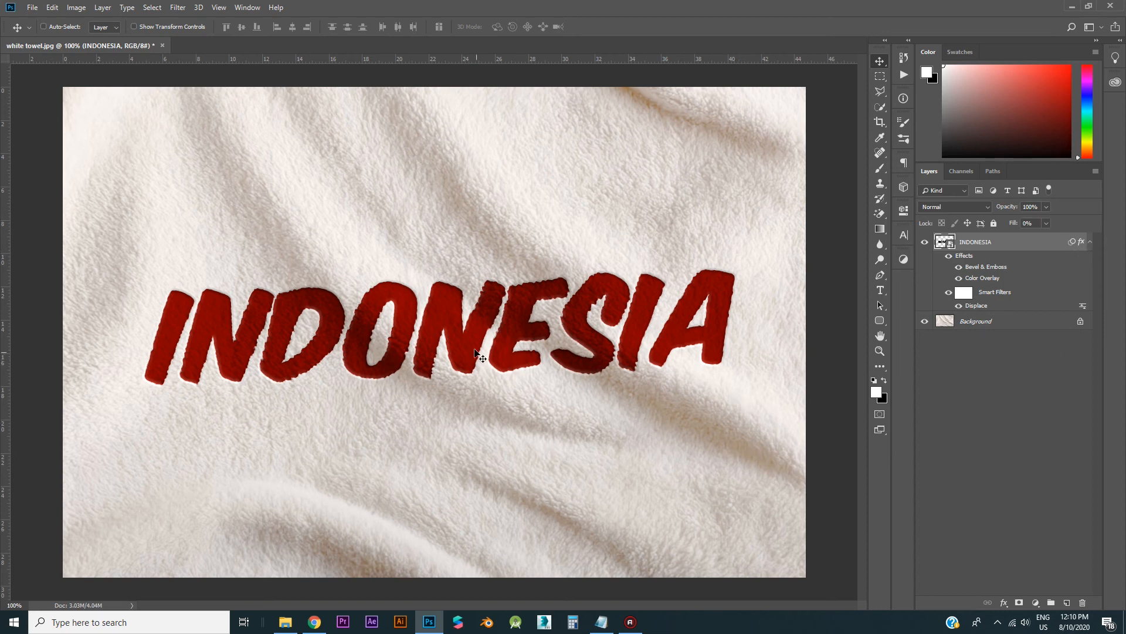
{"action": "scroll", "coordinate": [456, 336], "scroll_direction": "up", "scroll_amount": 1}
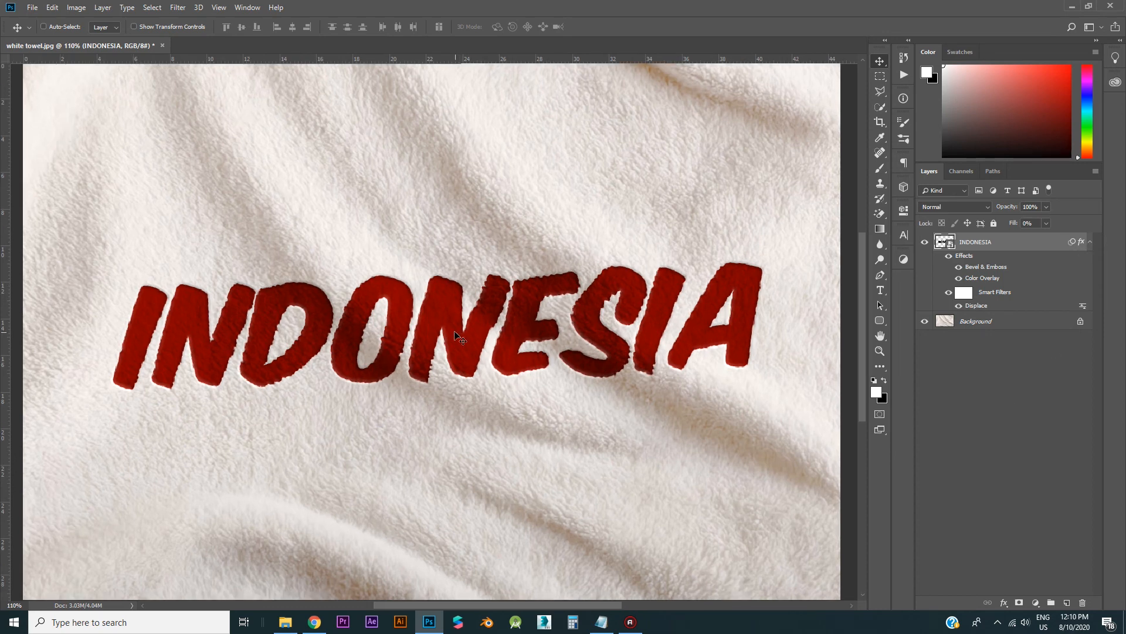